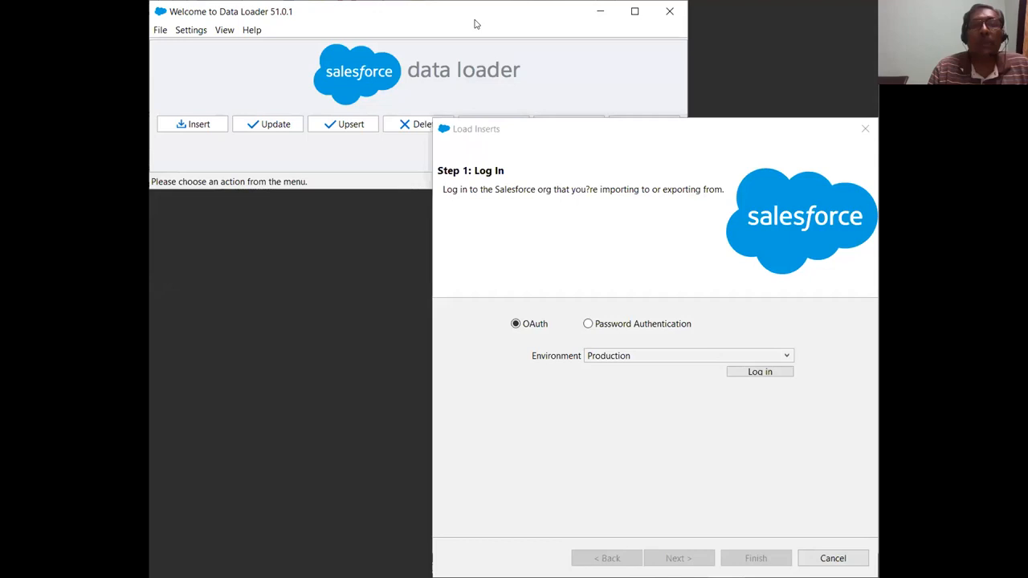
- Close the Load Inserts wizard and start a new Insert operation from the Data Loader window
click(667, 133)
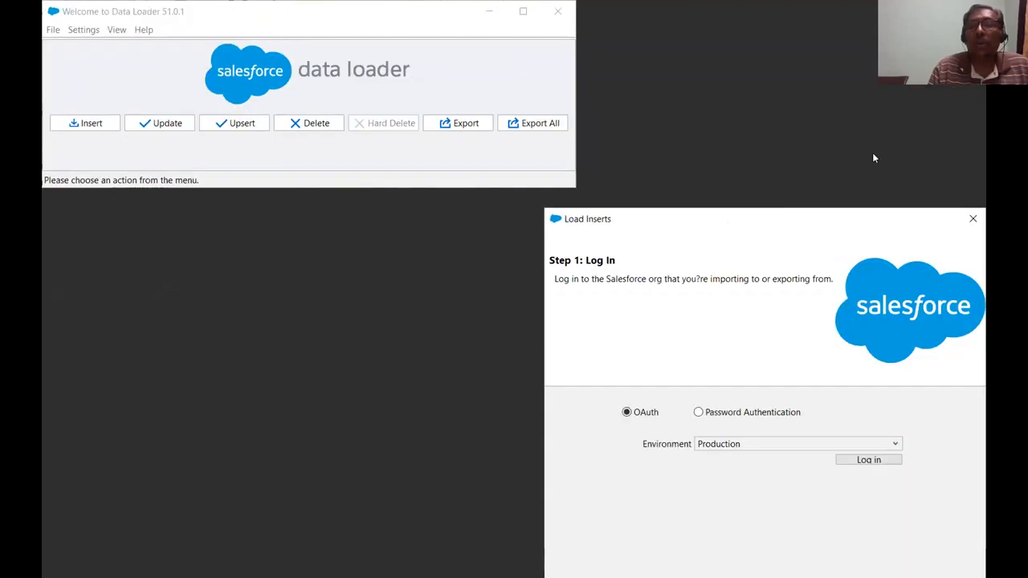
click(970, 220)
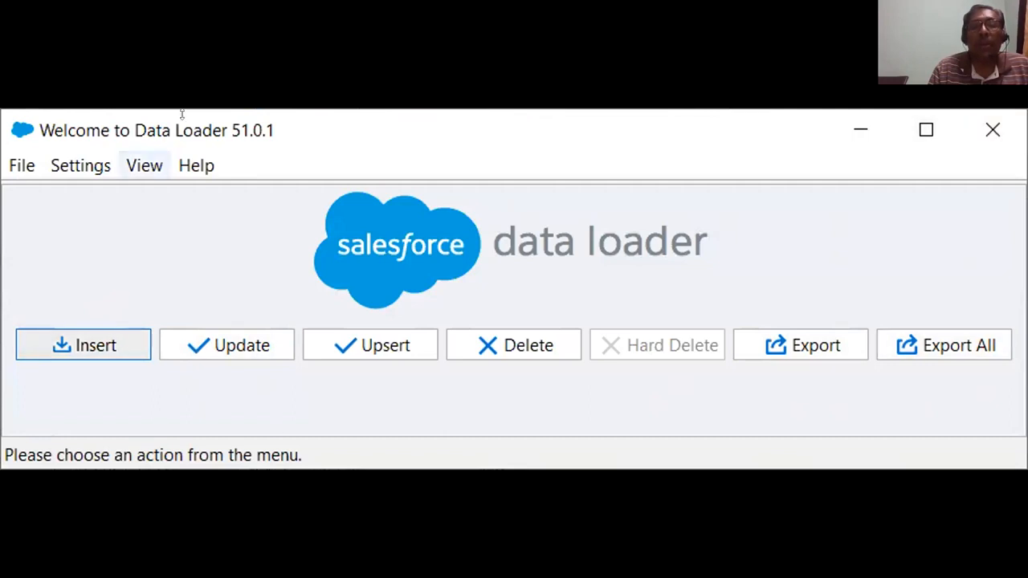
click(112, 337)
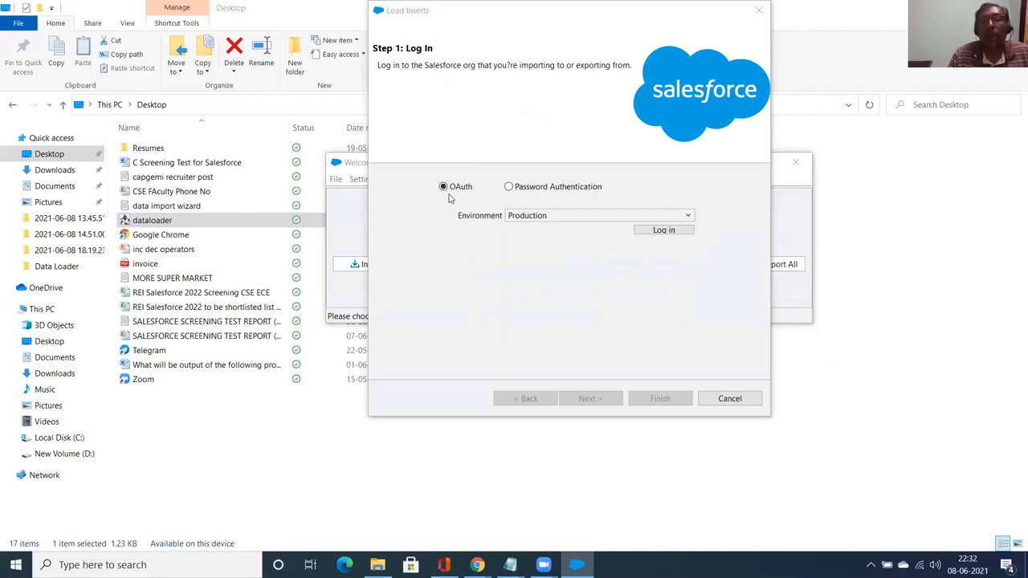
- Switch the login to Password Authentication and enter the Salesforce account username
click(509, 188)
click(525, 216)
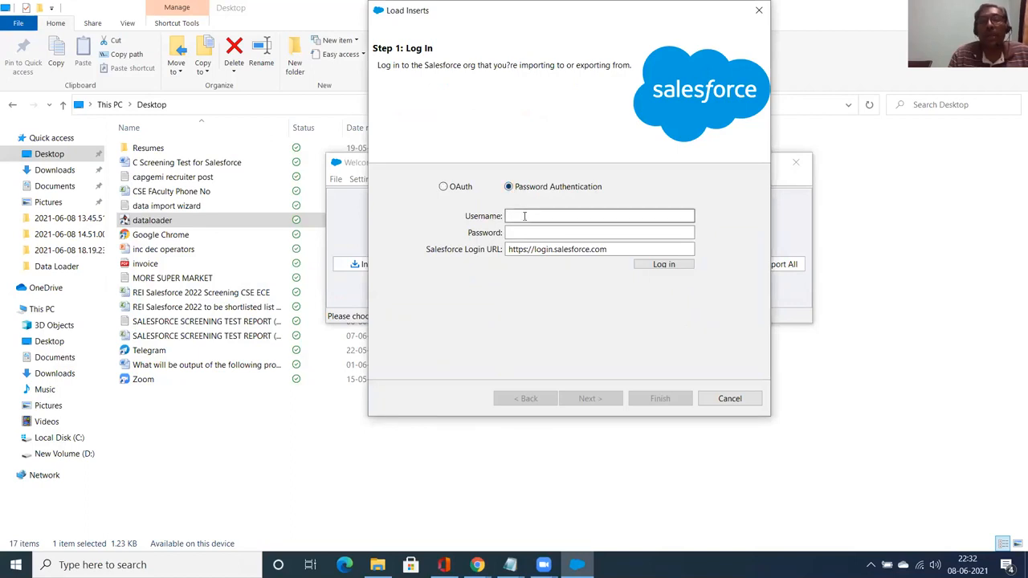
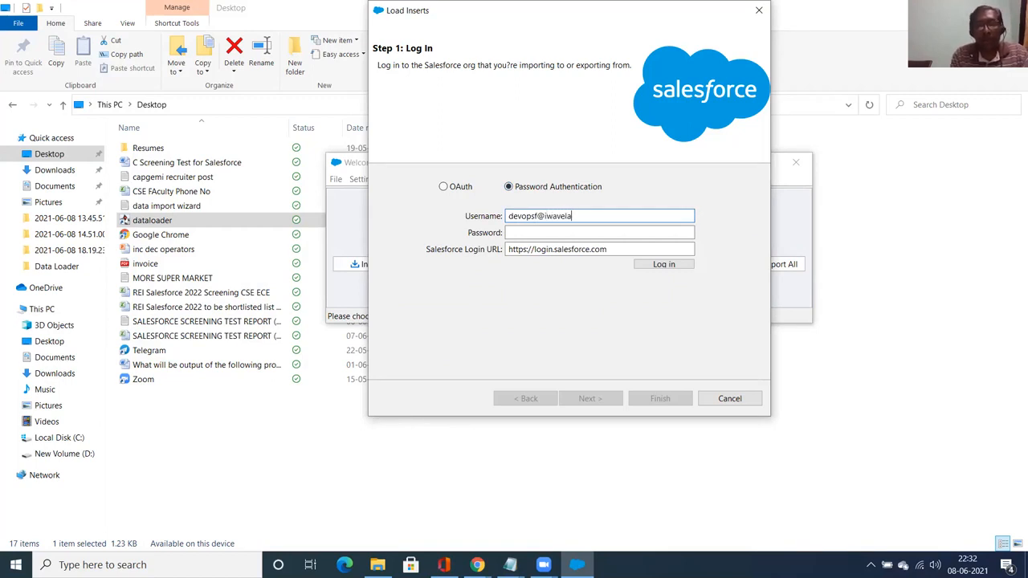
- Enter the account password and try to log in
key(Tab)
text(*********)
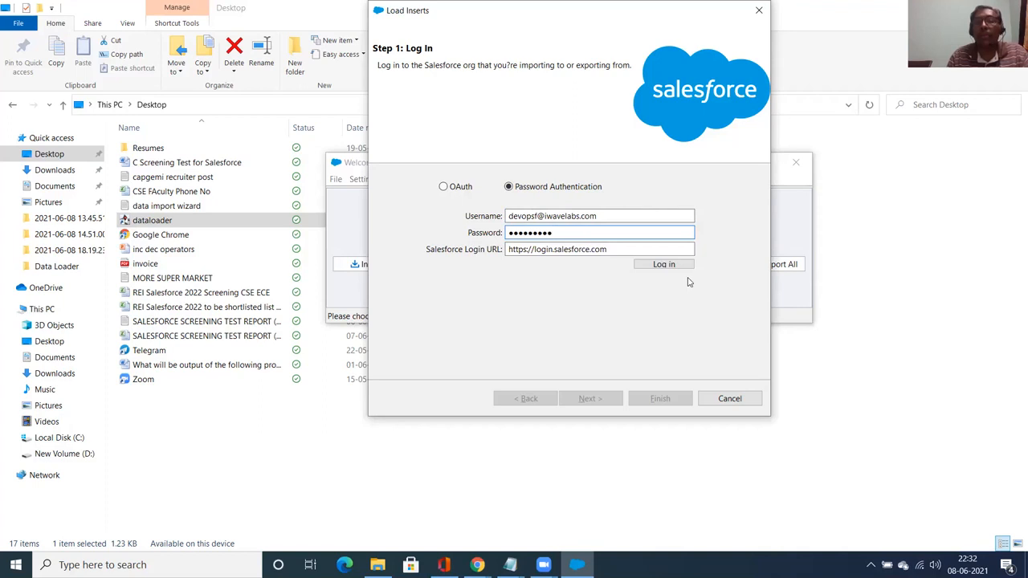
click(676, 265)
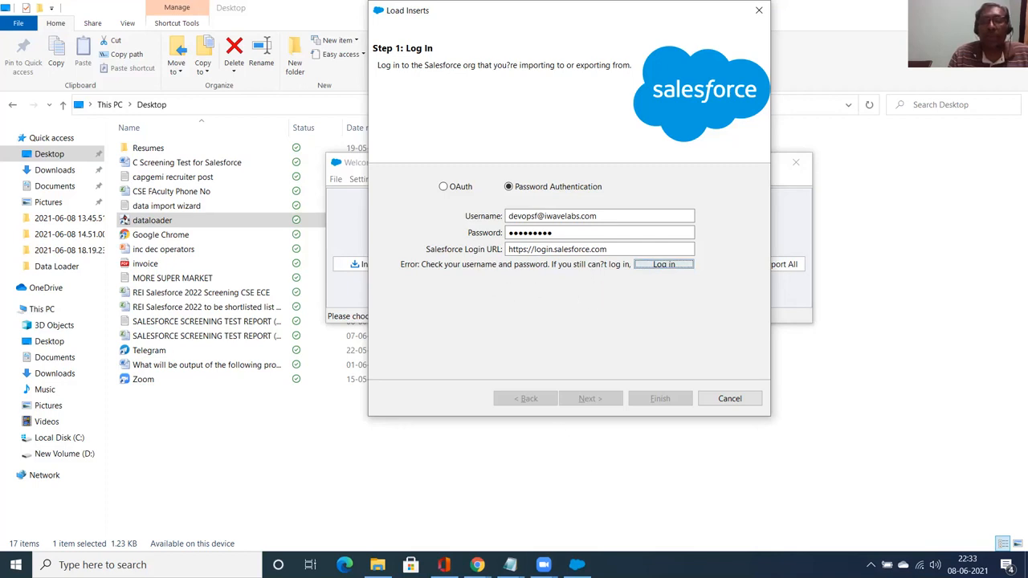
- Log out of Salesforce in the browser and select the saved username on the login page
click(477, 564)
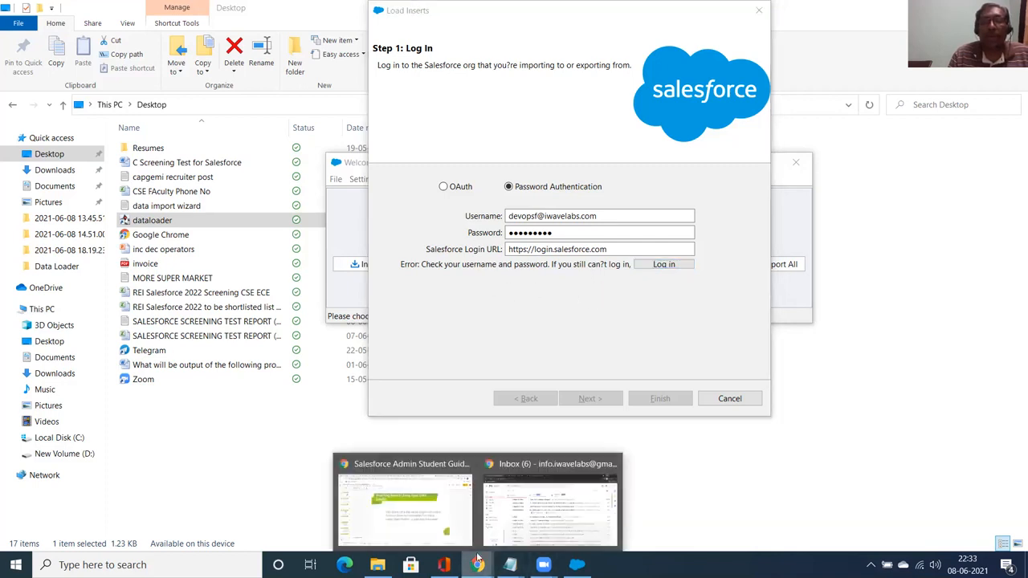
click(403, 502)
key(ctrl+Tab)
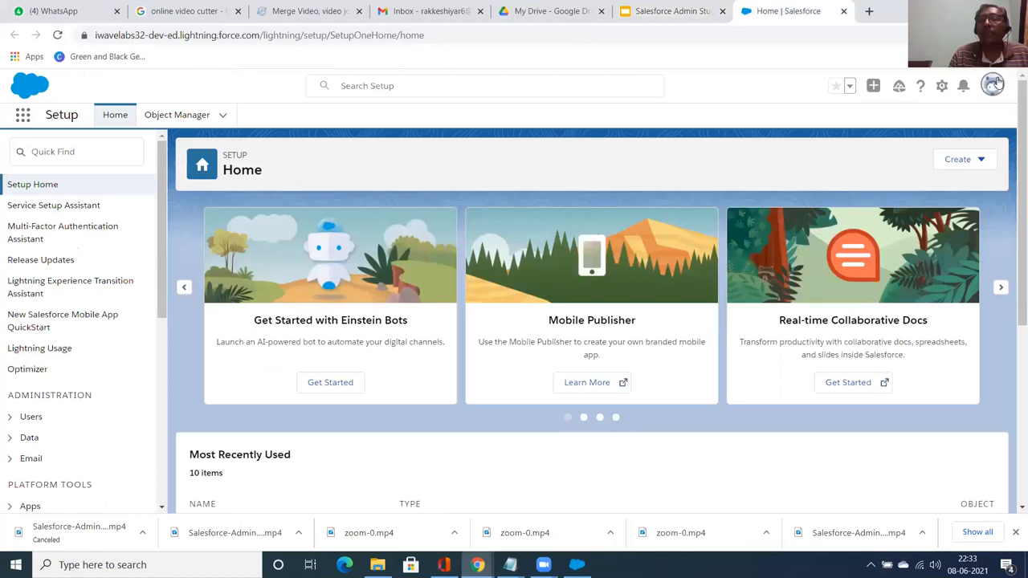
click(993, 84)
click(874, 158)
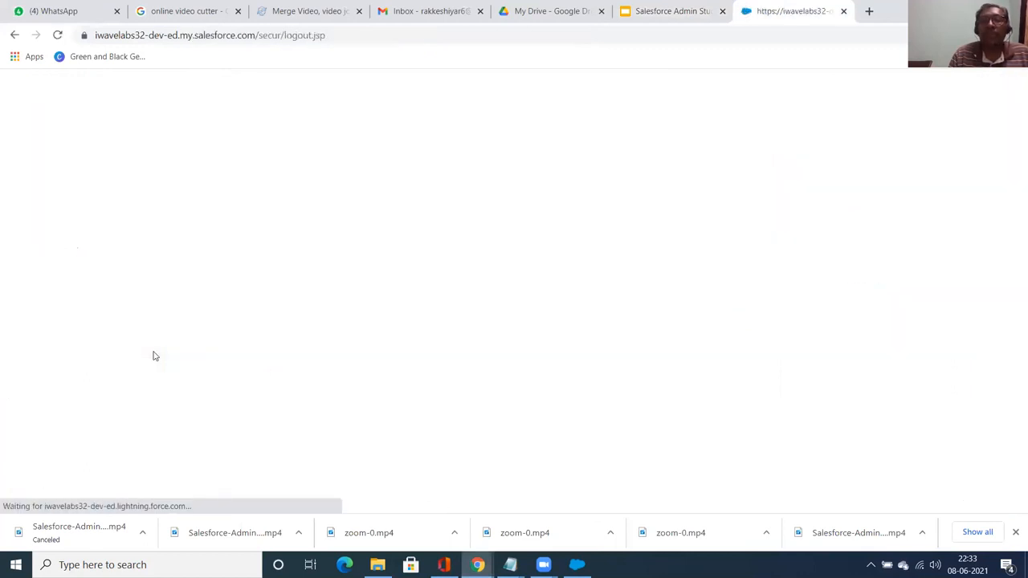
click(178, 232)
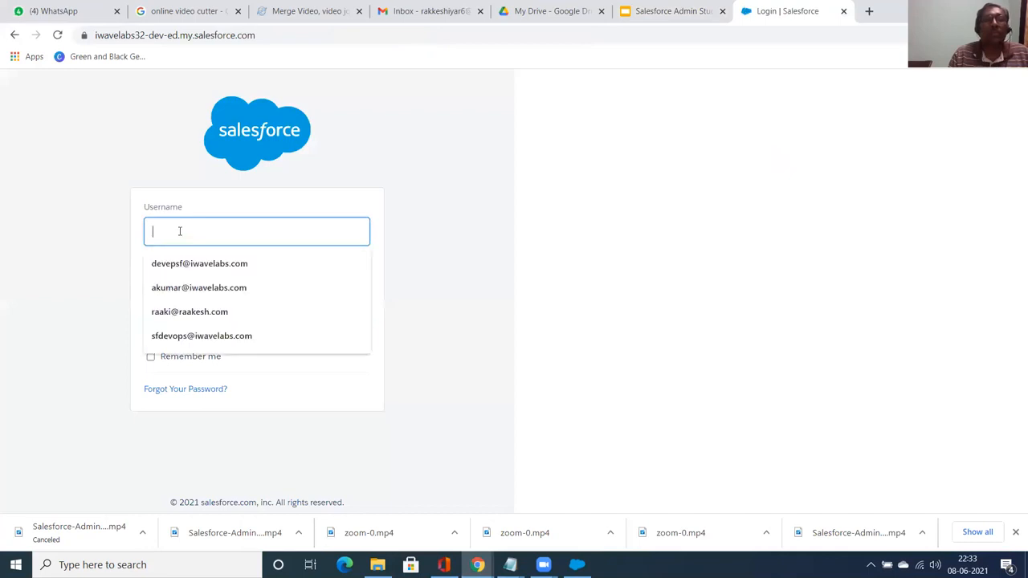
click(190, 269)
drag(256, 232, 149, 237)
key(ctrl+c)
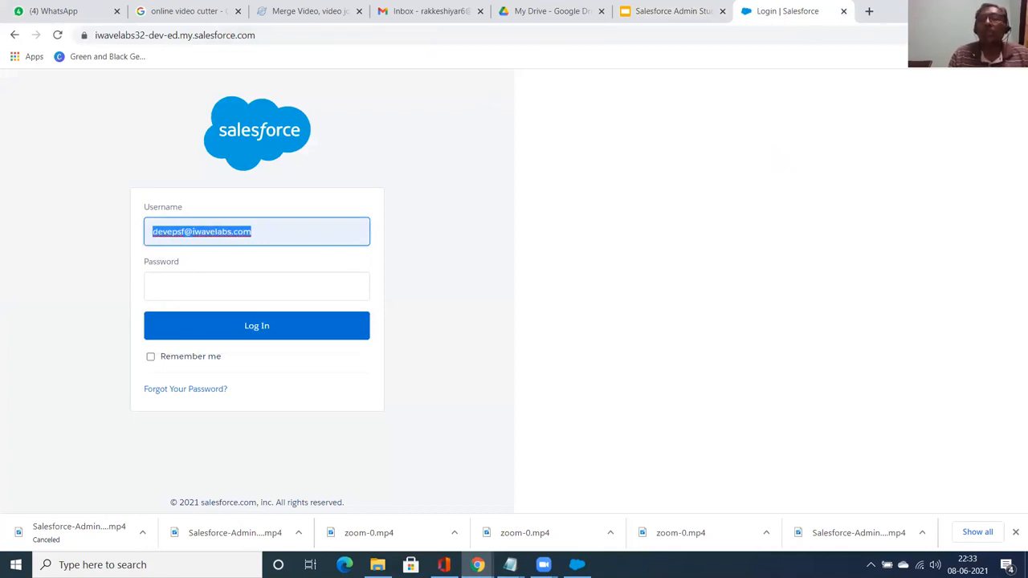
- Paste the copied username into Data Loader, re-enter the account password and try to log in again
click(946, 9)
click(608, 213)
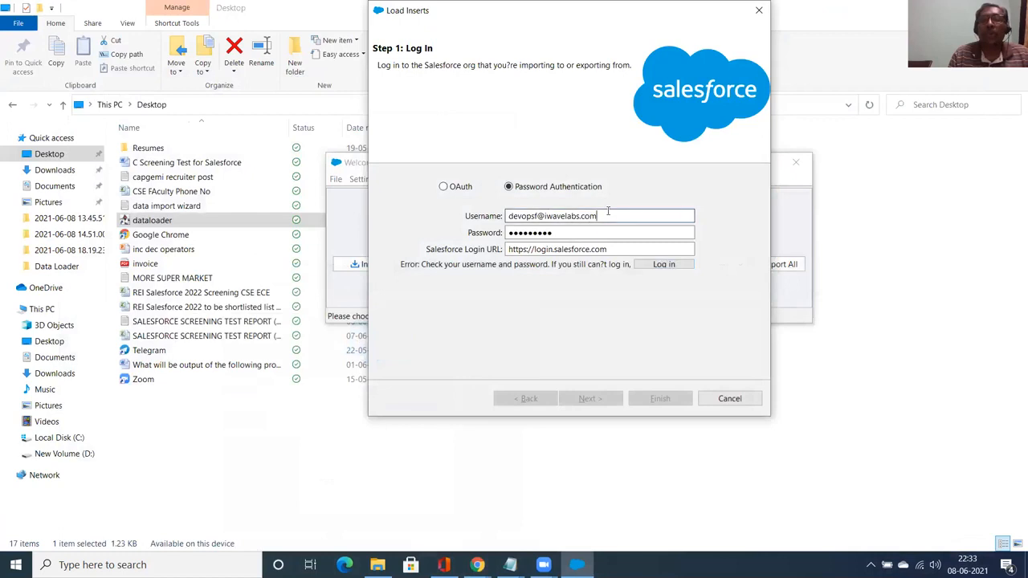
drag(580, 212, 474, 210)
key(ctrl+v)
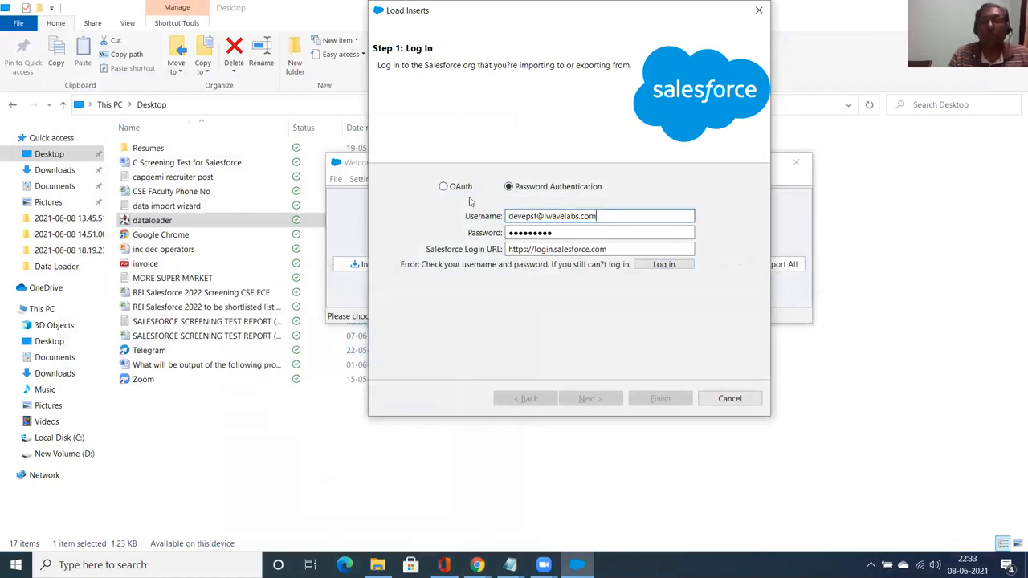
drag(598, 234, 454, 238)
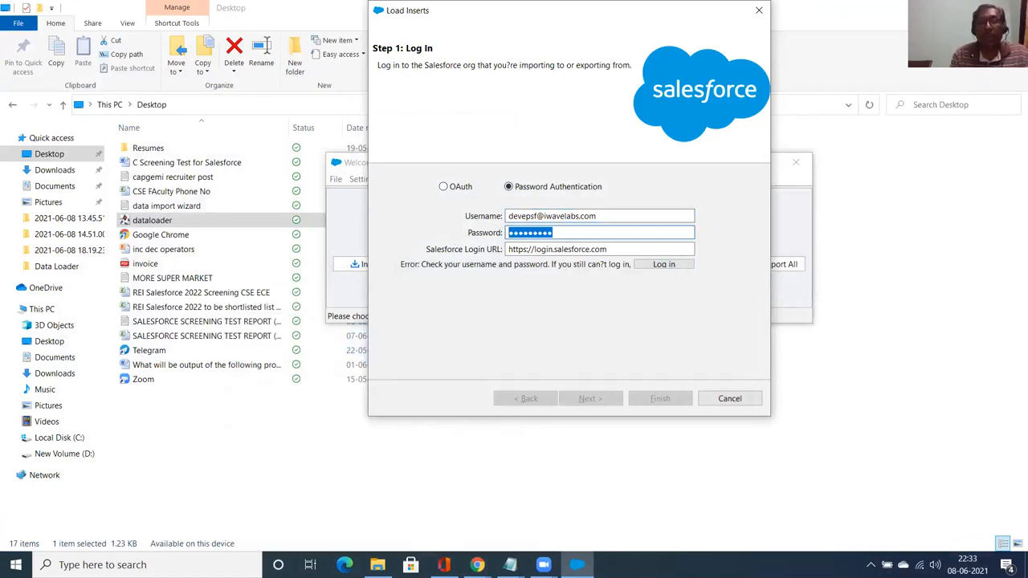
text(*********)
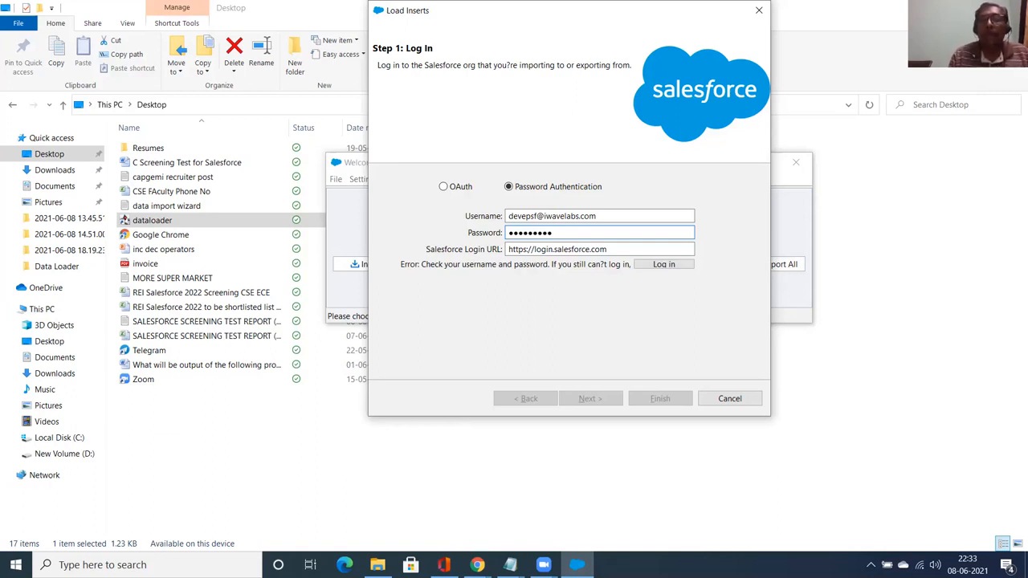
click(660, 263)
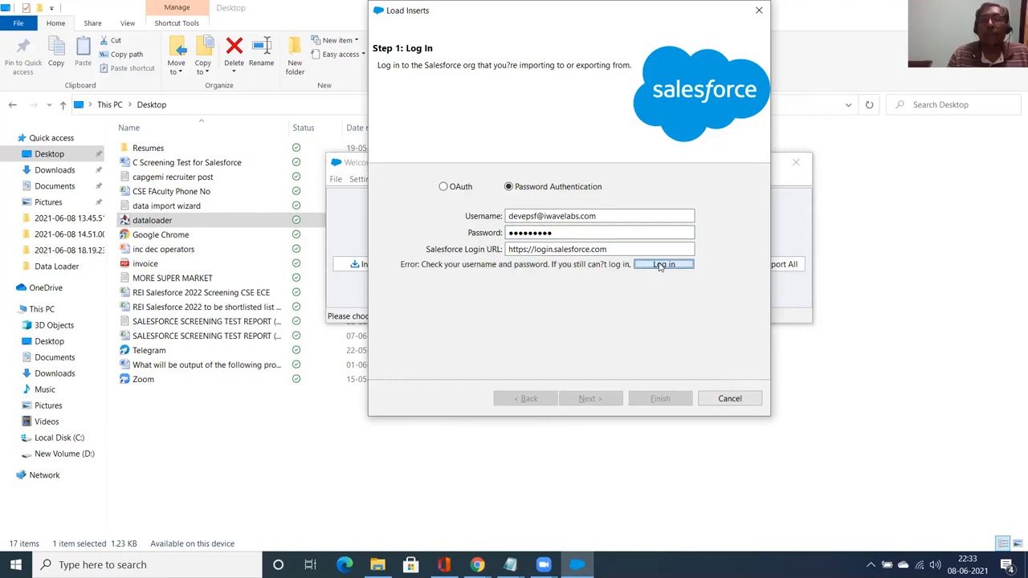
click(660, 265)
click(660, 265)
- Replace the username with another Salesforce account's username
drag(598, 217, 490, 231)
key(ctrl+c)
key(BackSpace)
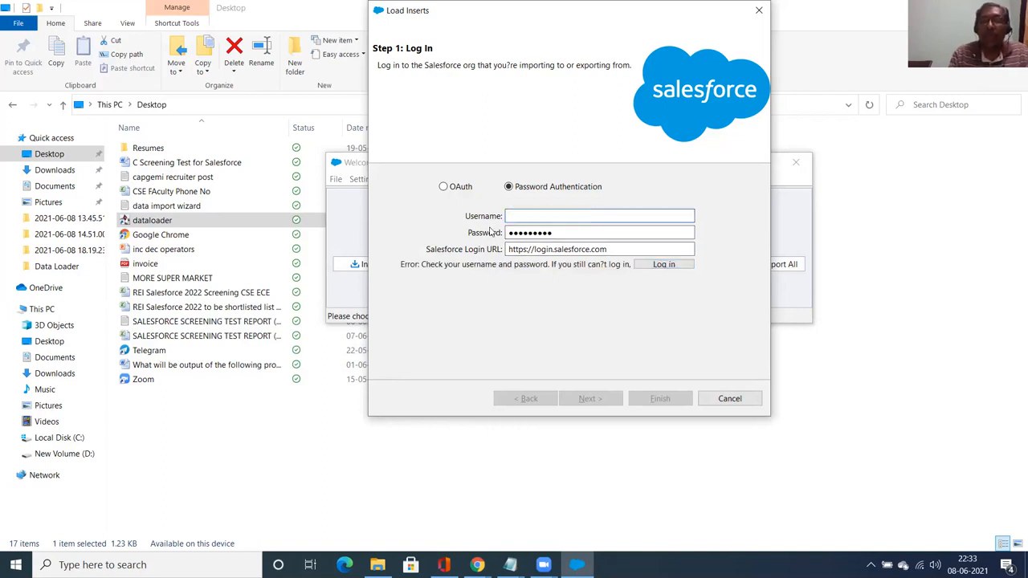
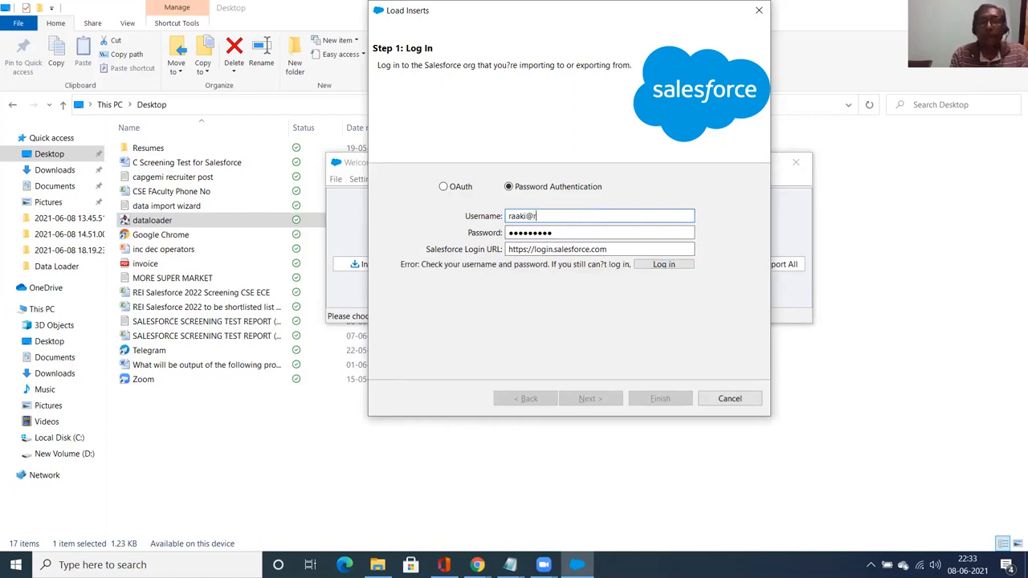
- Re-enter that account's password and try to log in
key(Tab)
key(BackSpace)
key(BackSpace)
key(BackSpace)
key(BackSpace)
key(BackSpace)
key(BackSpace)
key(BackSpace)
key(BackSpace)
key(BackSpace)
text(*******)
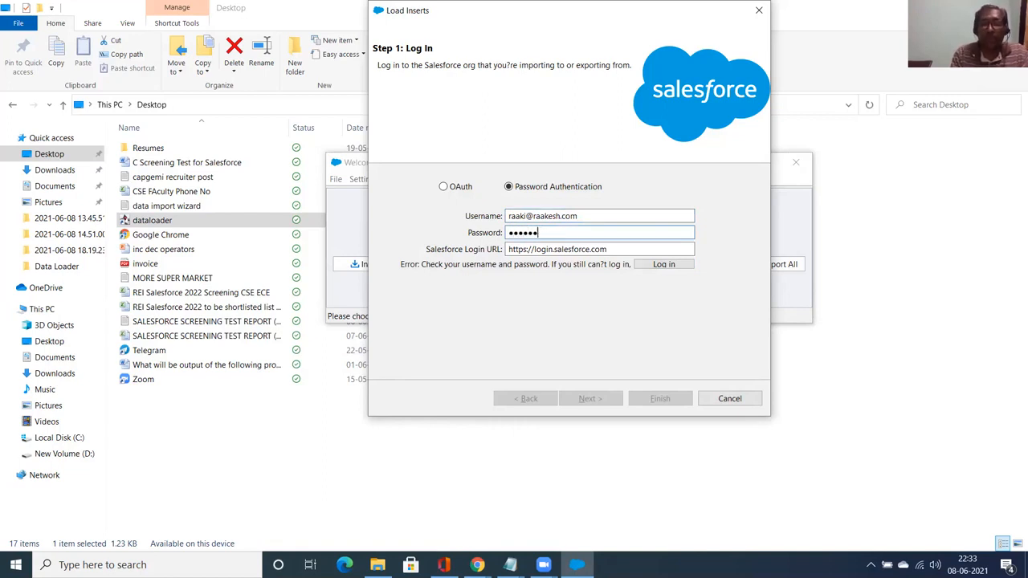
text(****)
key(Tab)
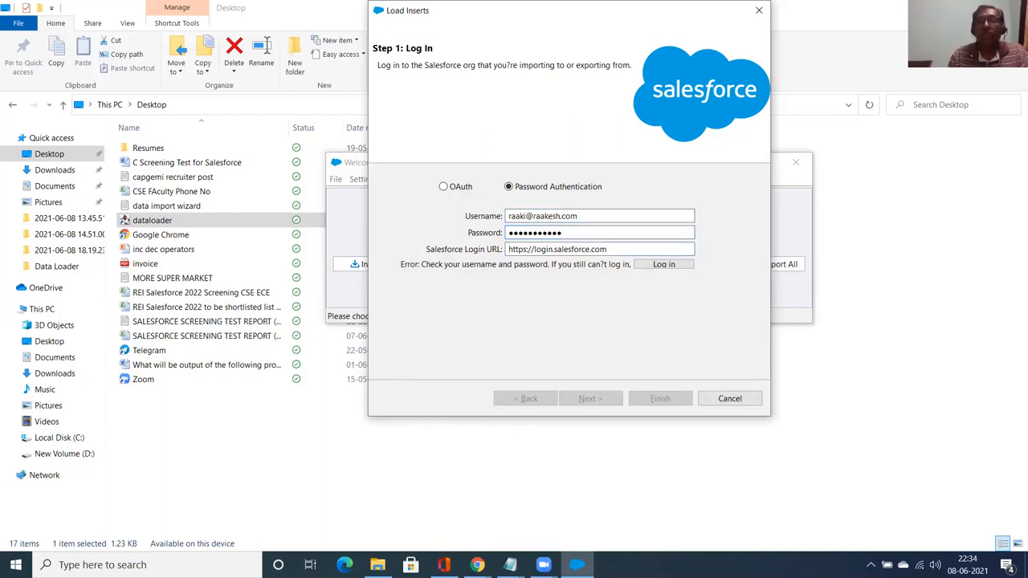
click(660, 264)
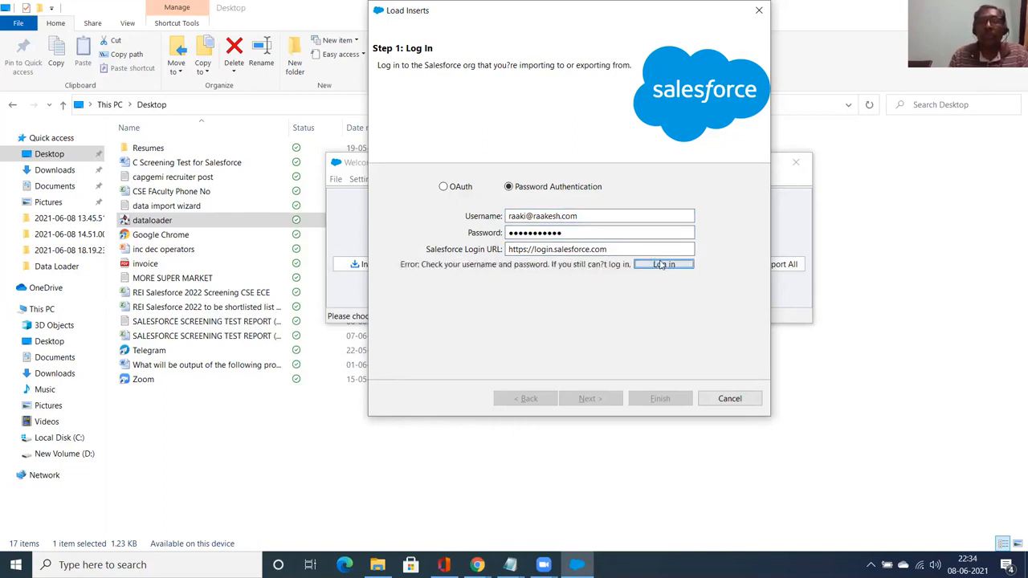
drag(634, 216, 504, 215)
key(BackSpace)
key(ctrl+z)
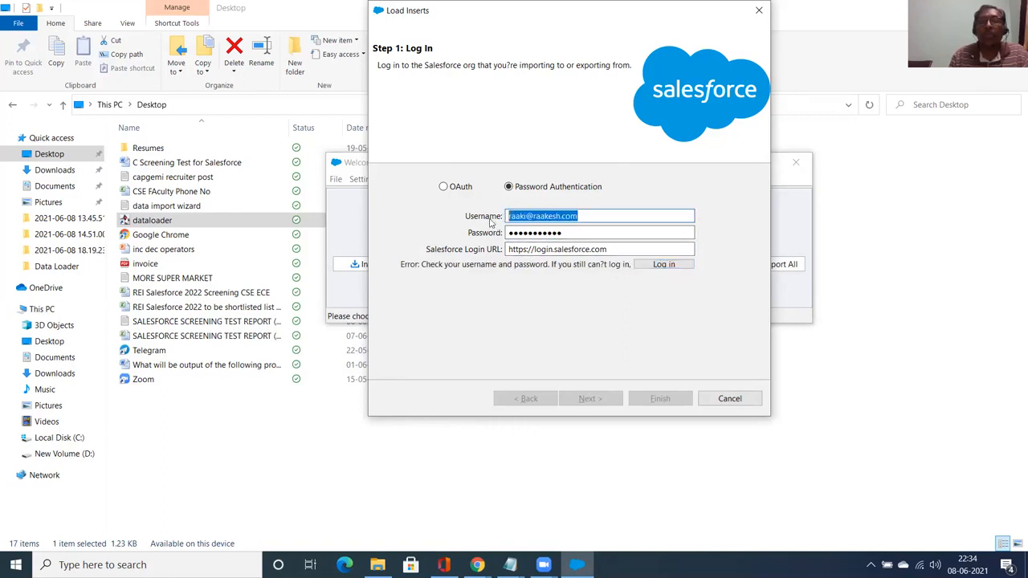
- Switch to OAuth with the Production environment and start the login
click(444, 187)
click(533, 216)
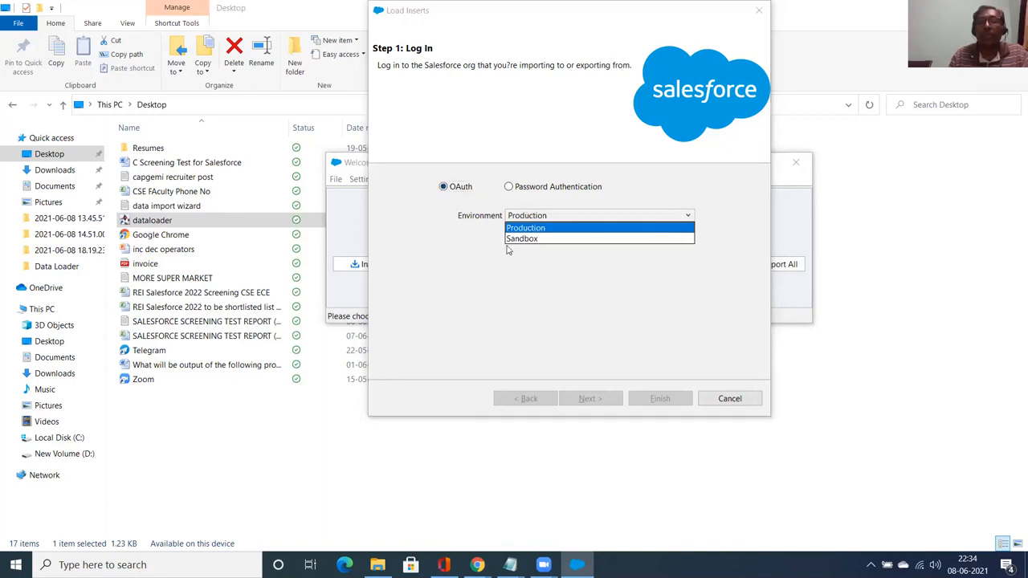
click(480, 272)
click(667, 233)
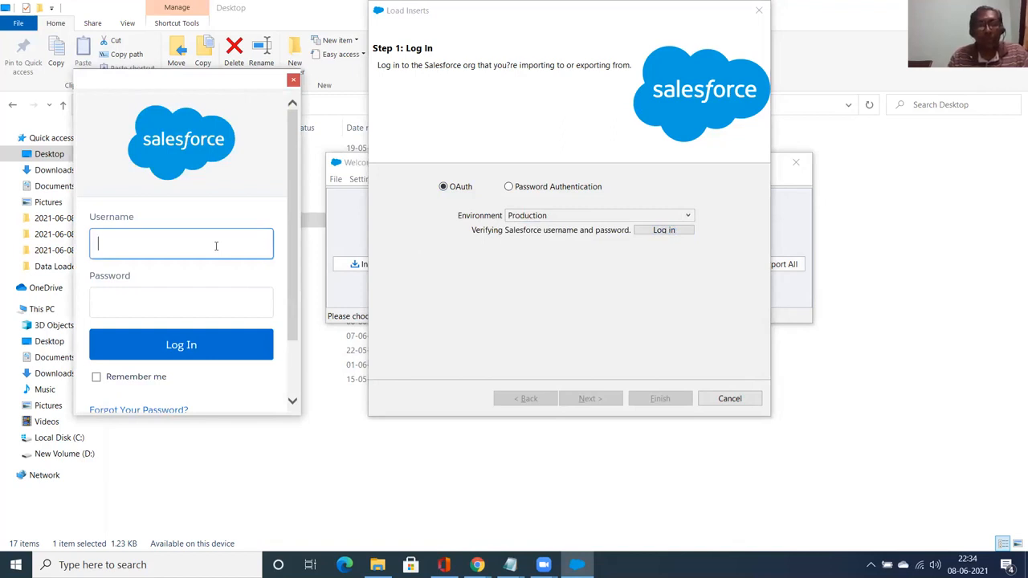
- In the Salesforce login window, paste the username, enter the account password and log in
key(ctrl+v)
click(171, 298)
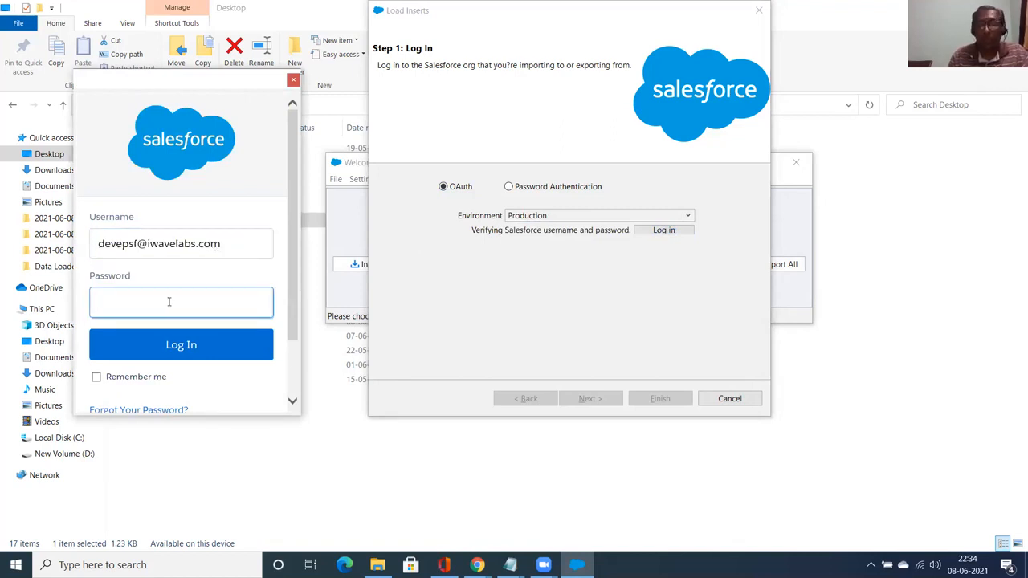
text(****)
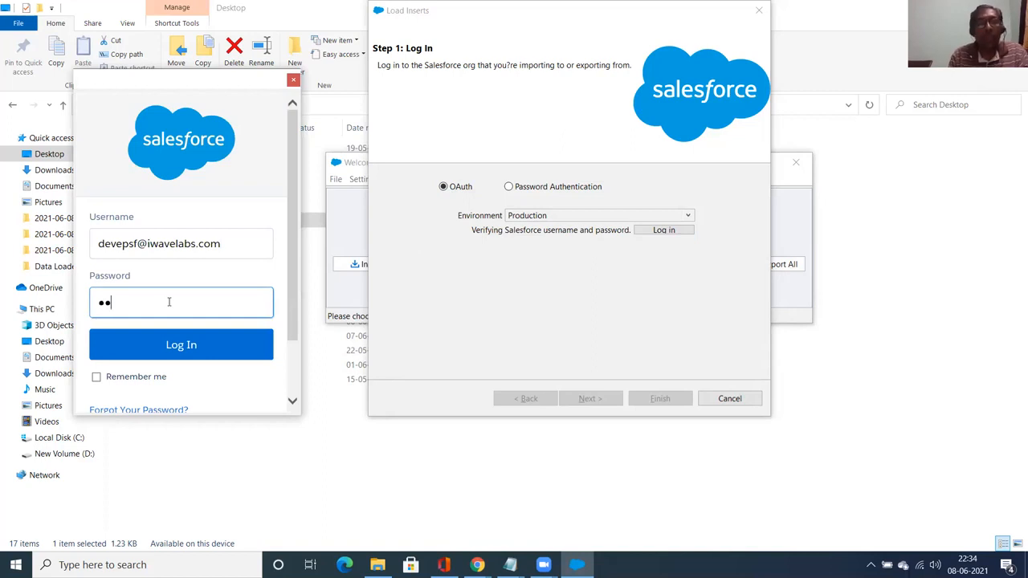
text(*****)
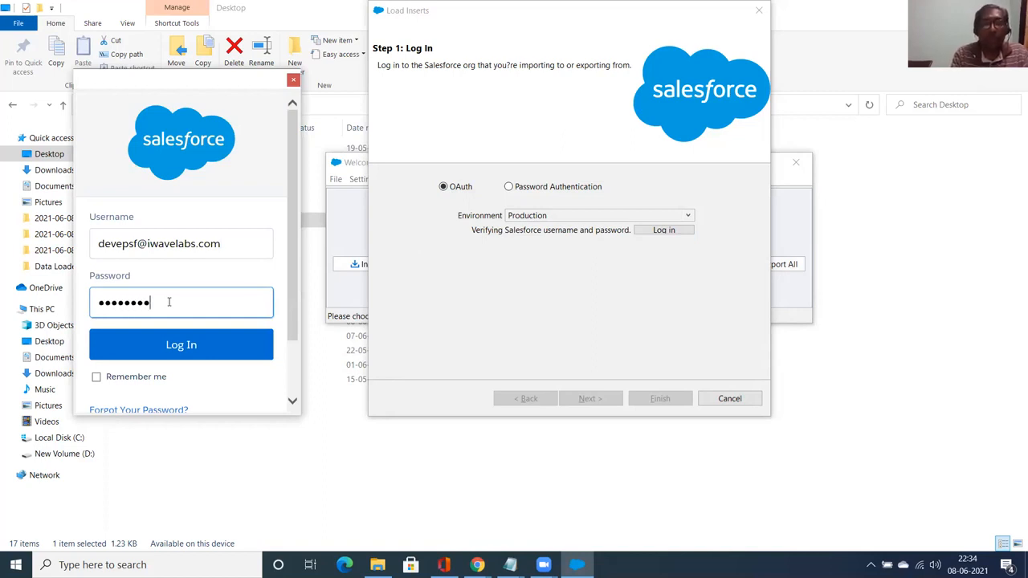
click(176, 357)
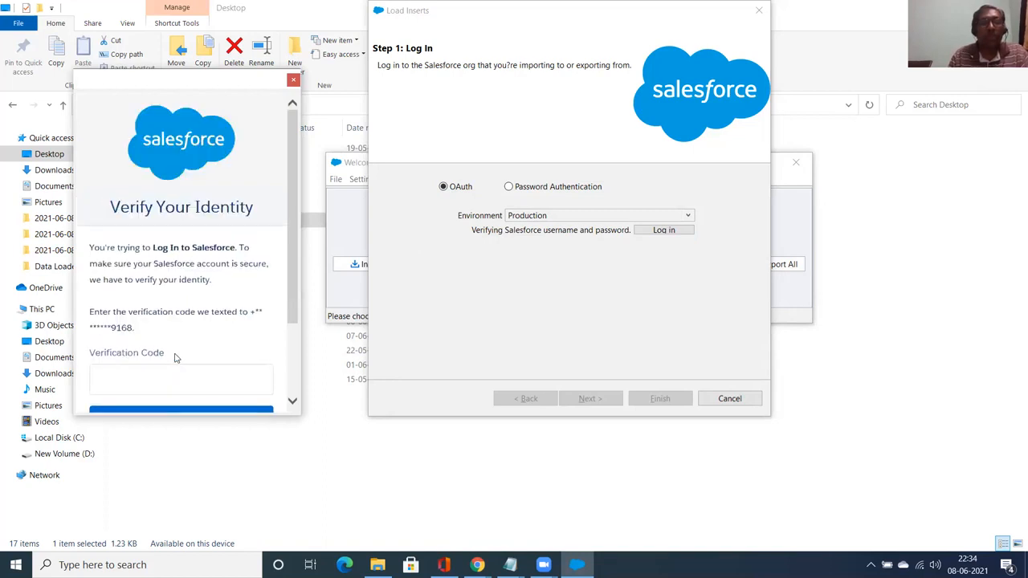
- Enter the verification code texted to the phone and verify the identity
drag(292, 271, 290, 324)
click(183, 292)
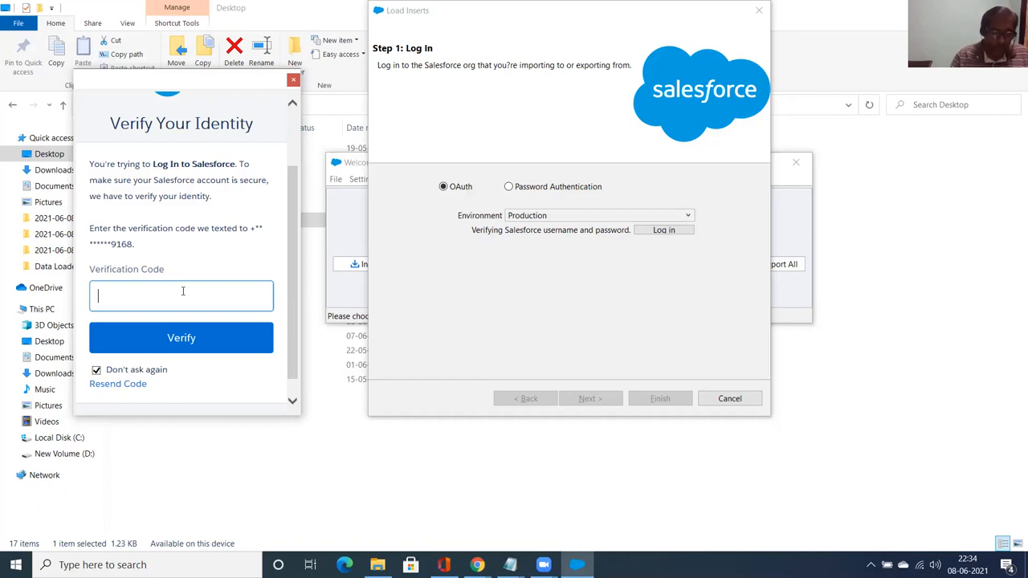
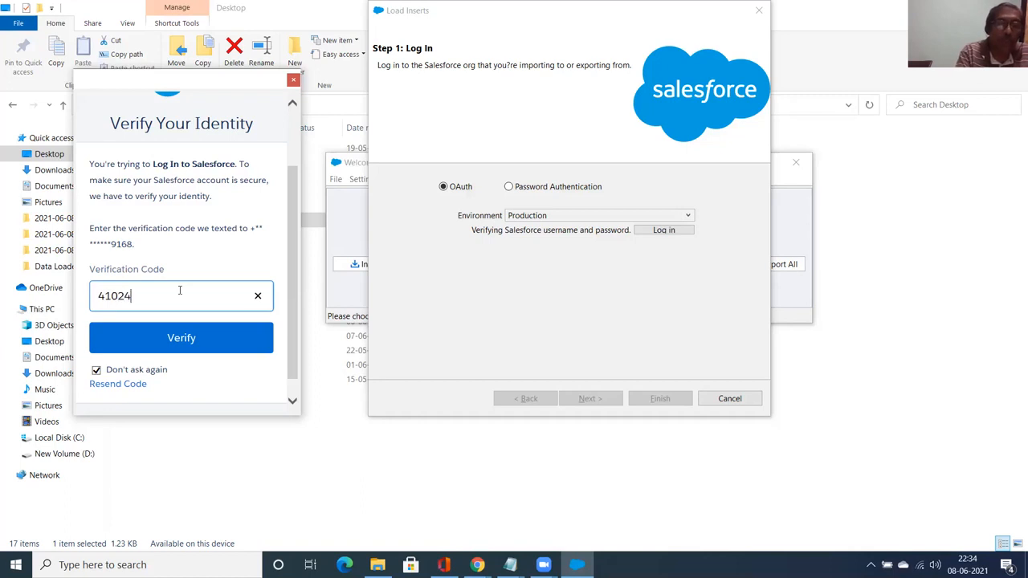
click(179, 340)
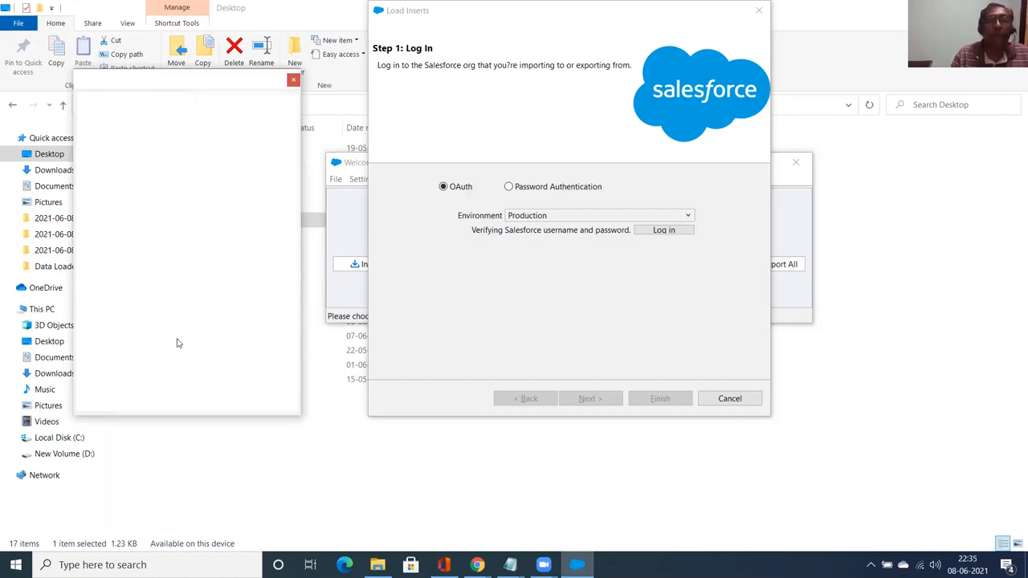
- Allow Dataloader Partner access to the account and continue past the login step
scroll(163, 306, down, 1)
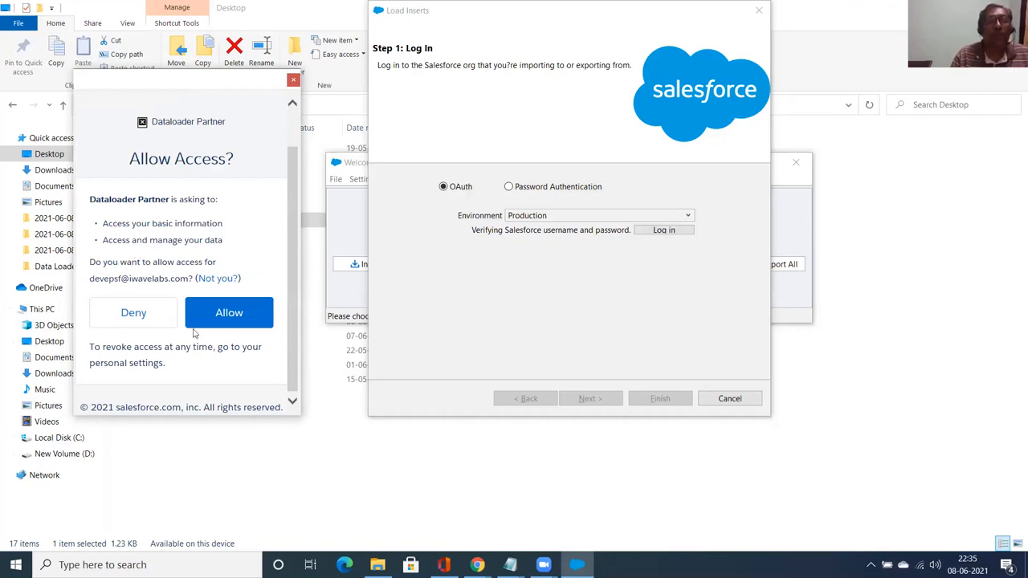
click(229, 318)
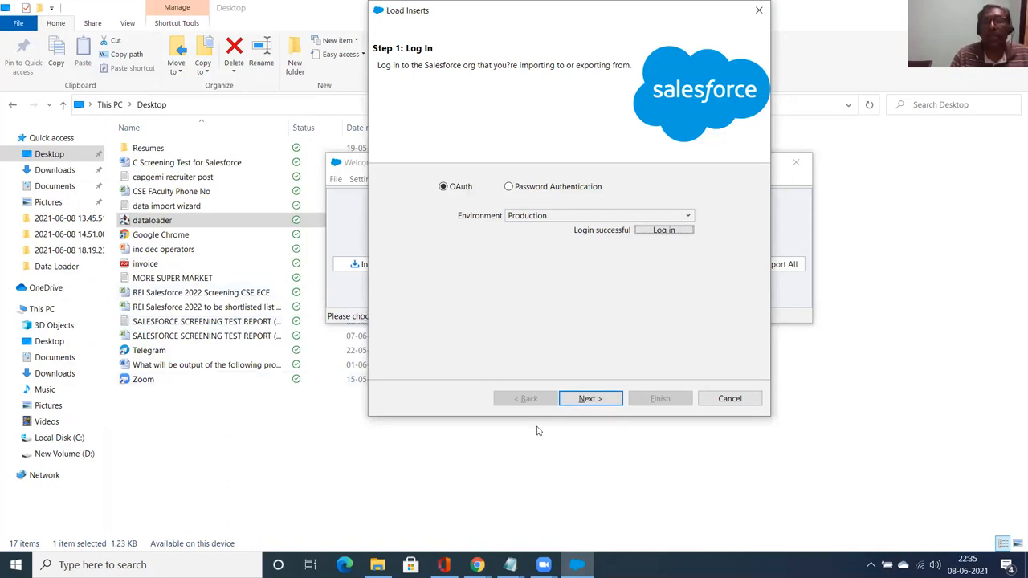
click(589, 399)
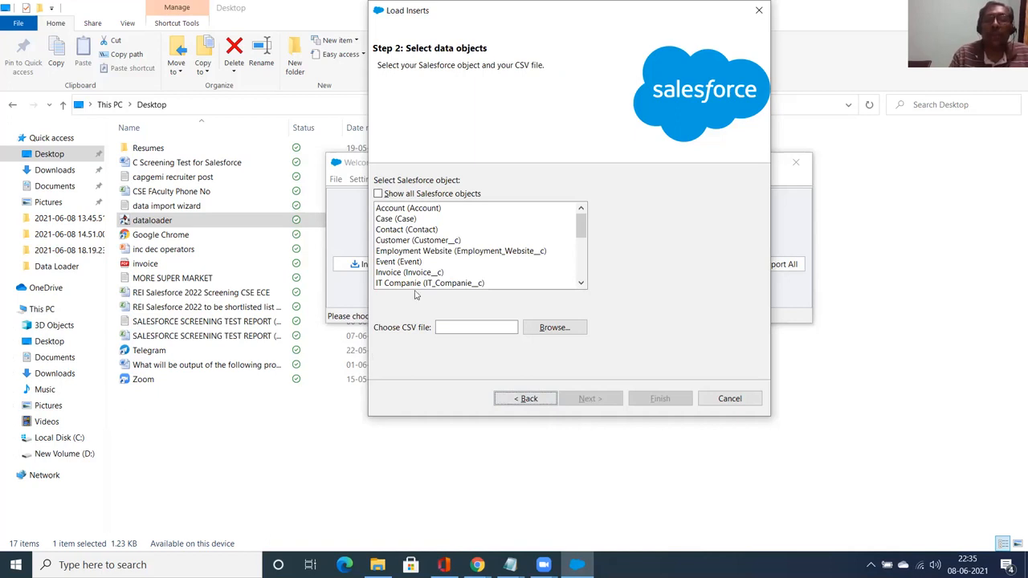
- Choose the Customer (Customer__c) object and the new customer CSV file from D:\Salesforce\Data Loader
click(408, 241)
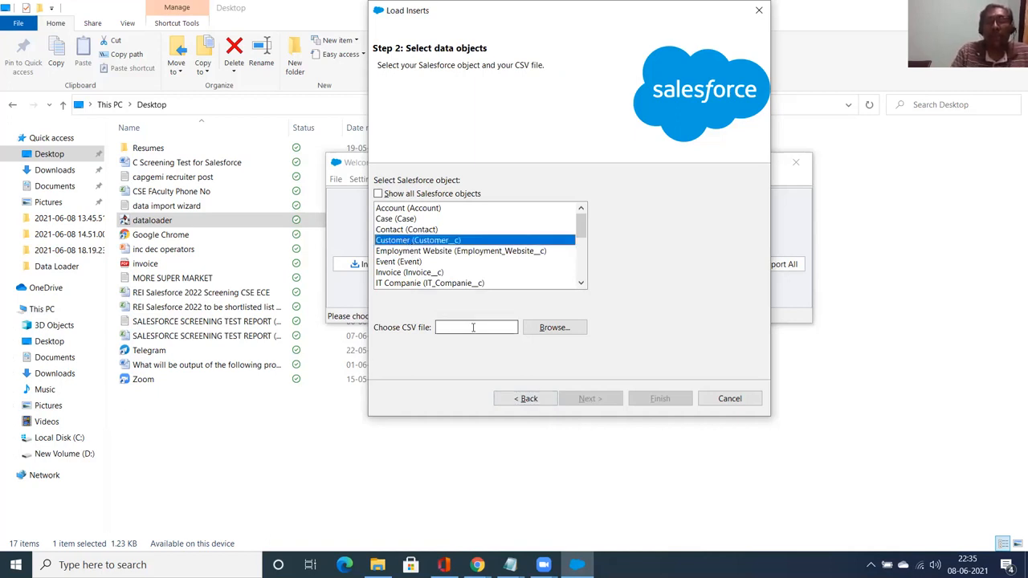
click(553, 328)
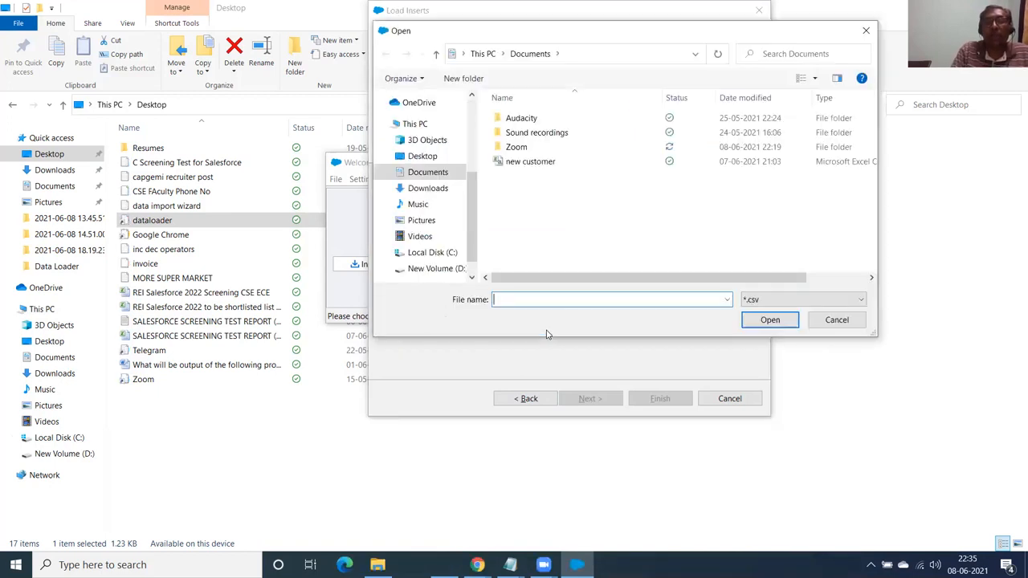
scroll(475, 259, down, 1)
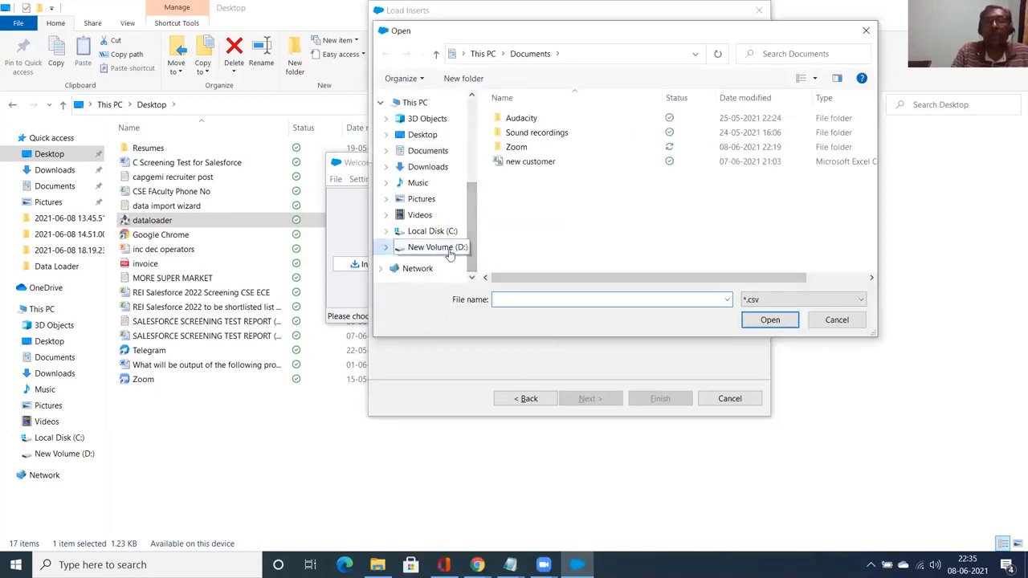
click(450, 248)
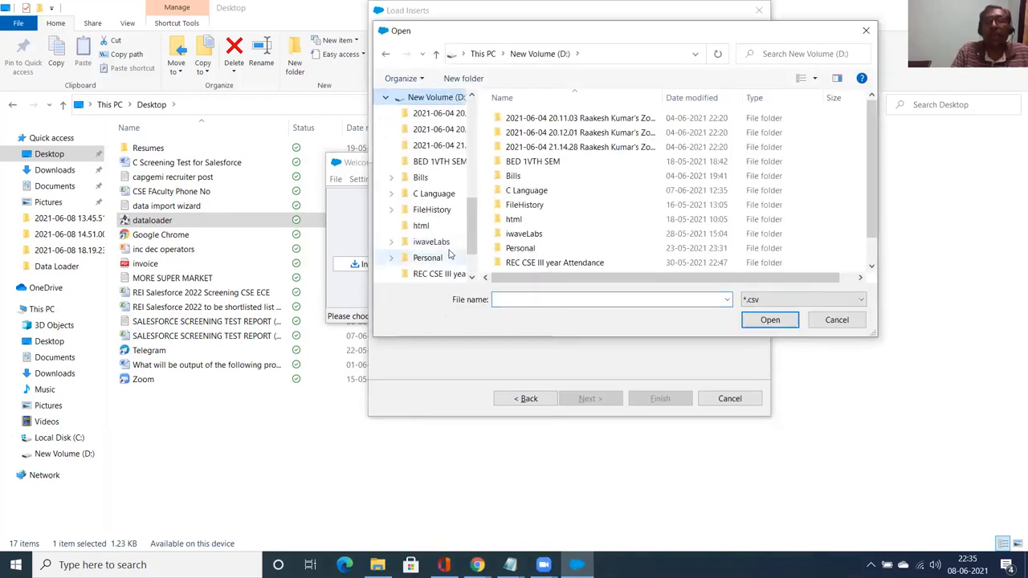
scroll(526, 249, down, 1)
double_click(526, 250)
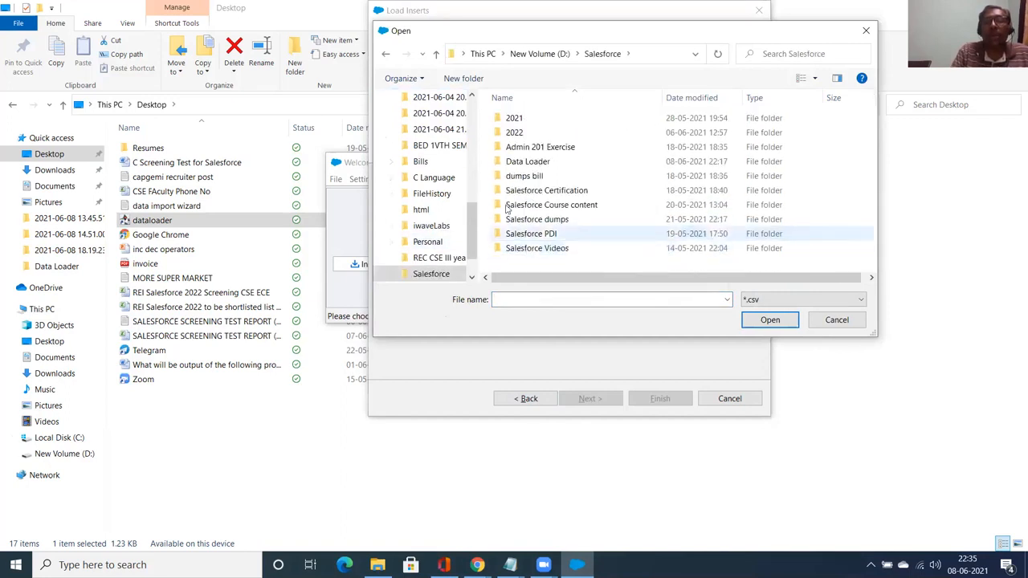
double_click(517, 163)
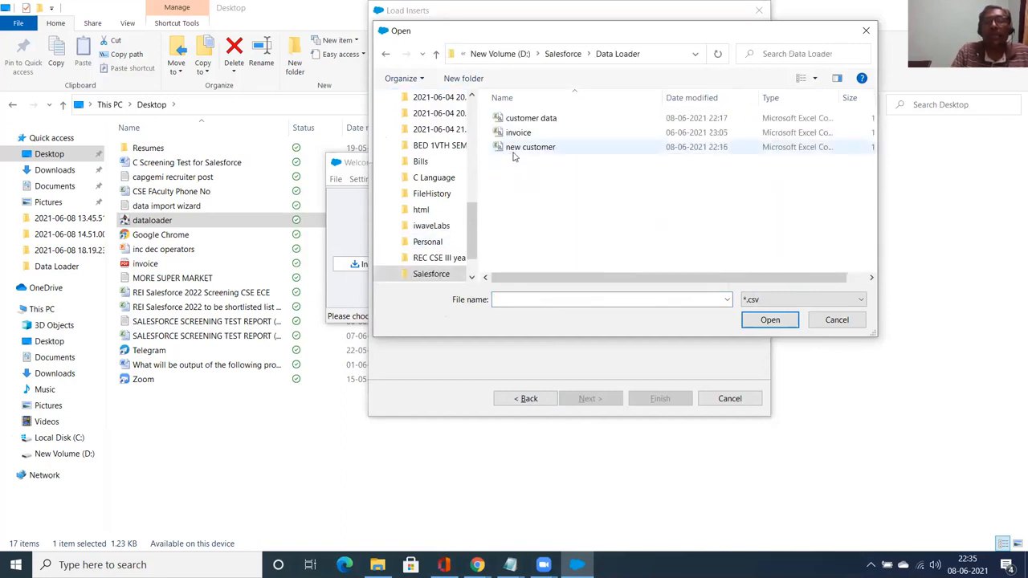
click(530, 147)
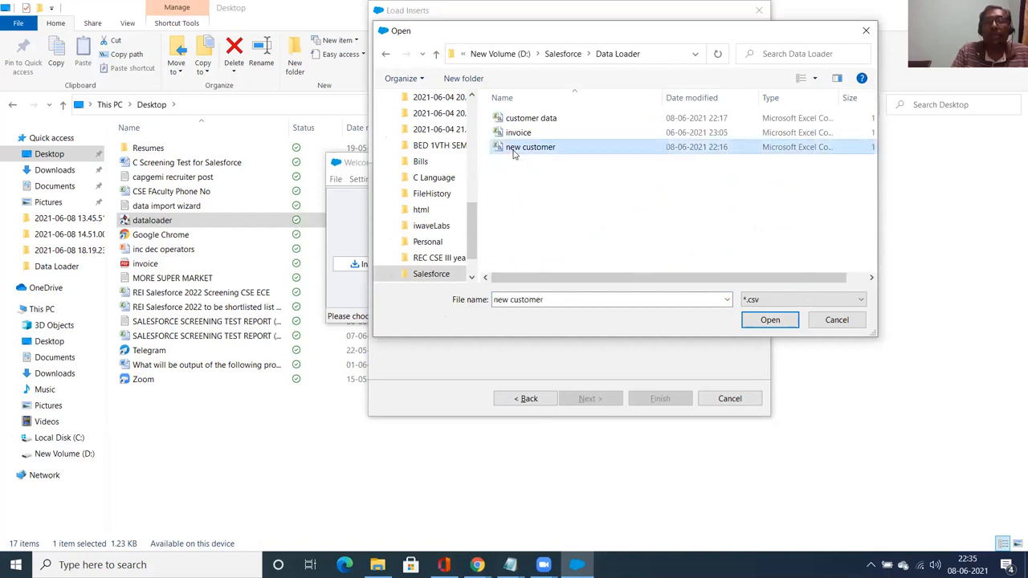
click(769, 320)
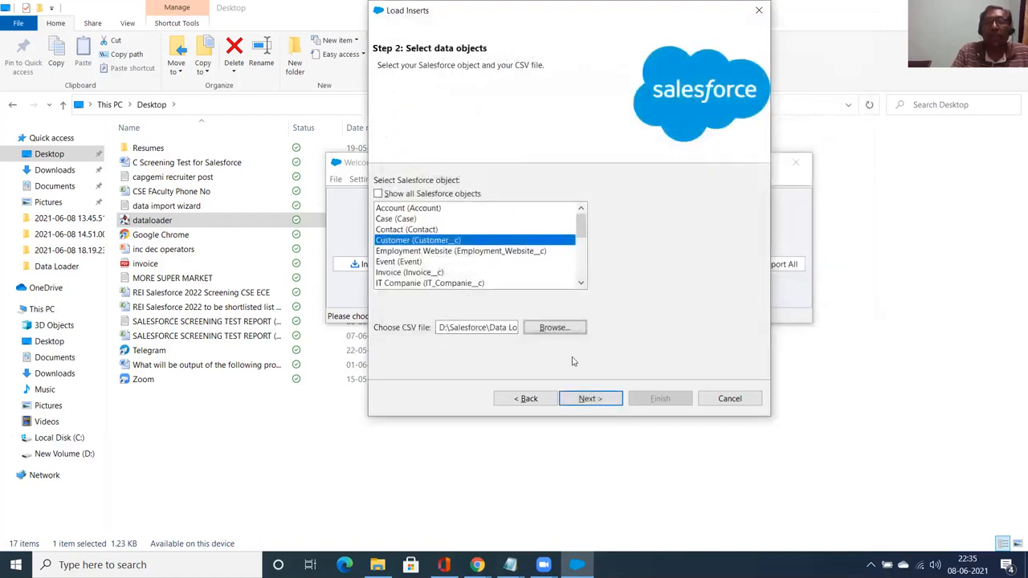
- Continue to the mapping step and acknowledge the data selection confirmation
click(589, 398)
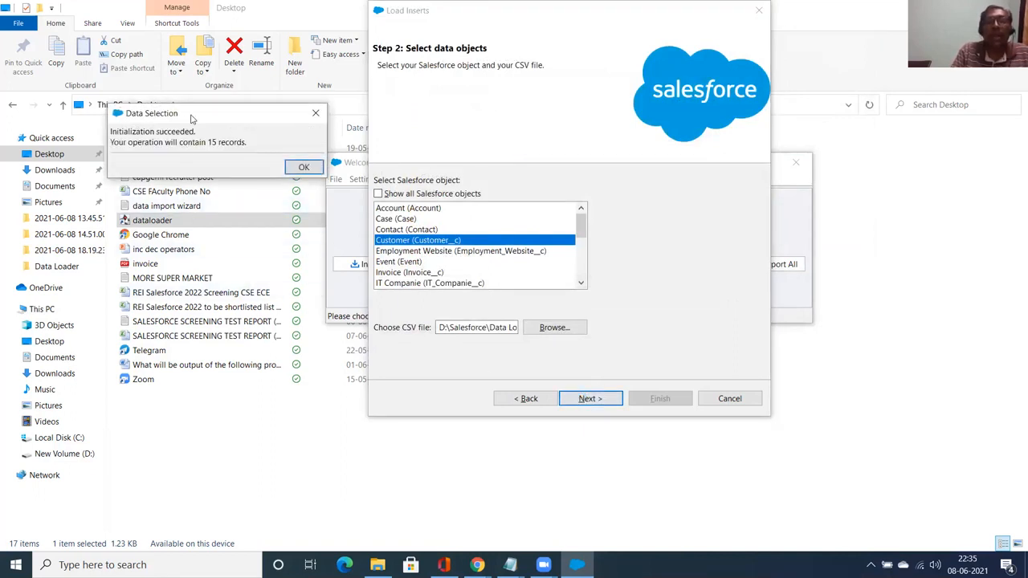
drag(191, 119, 685, 204)
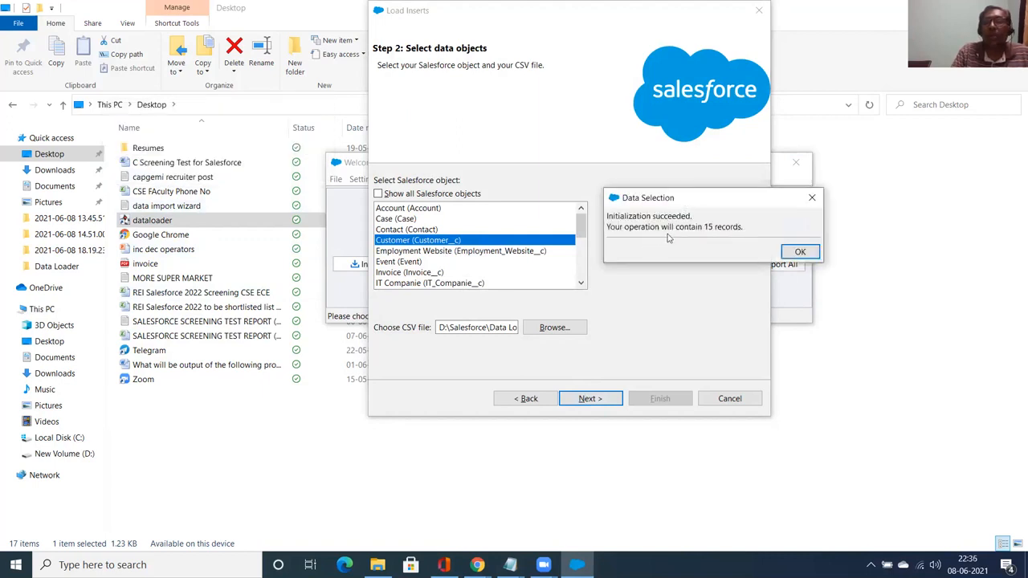
click(578, 159)
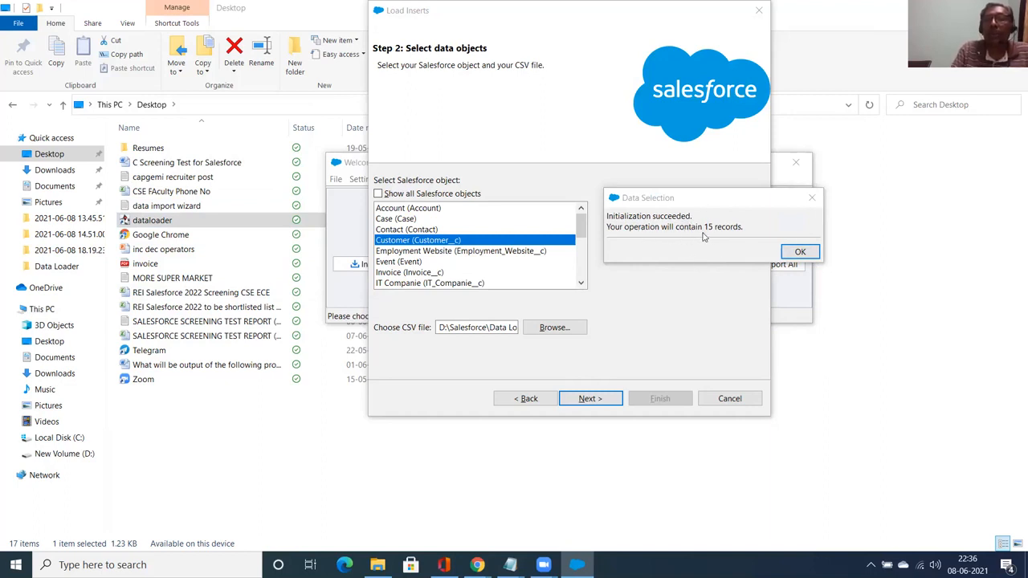
click(798, 252)
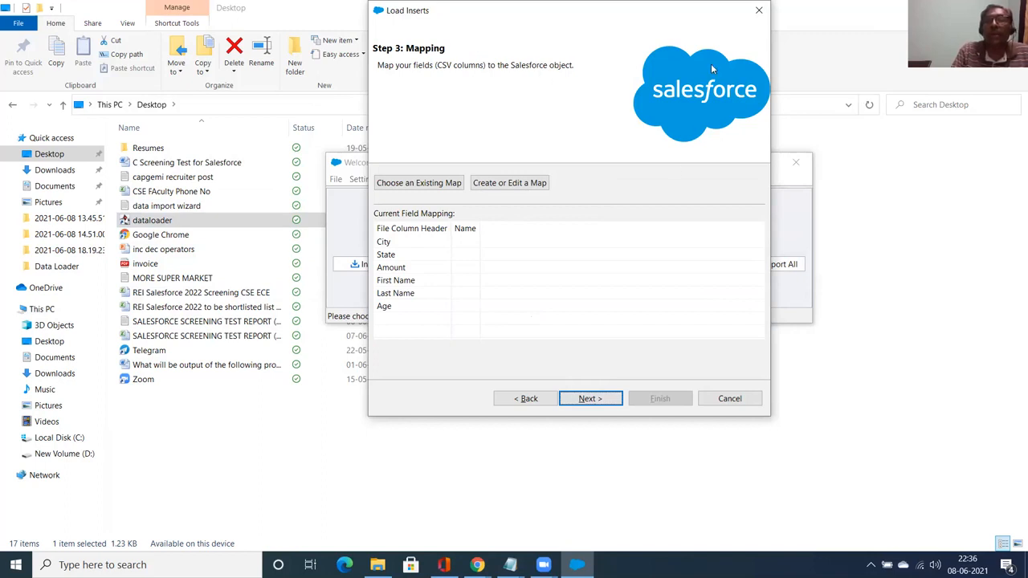
- Create a field map linking Age__c, Amount__c, City__c, First_Name__c, Last_Name__c and State__c to their matching CSV columns
drag(578, 10, 549, 139)
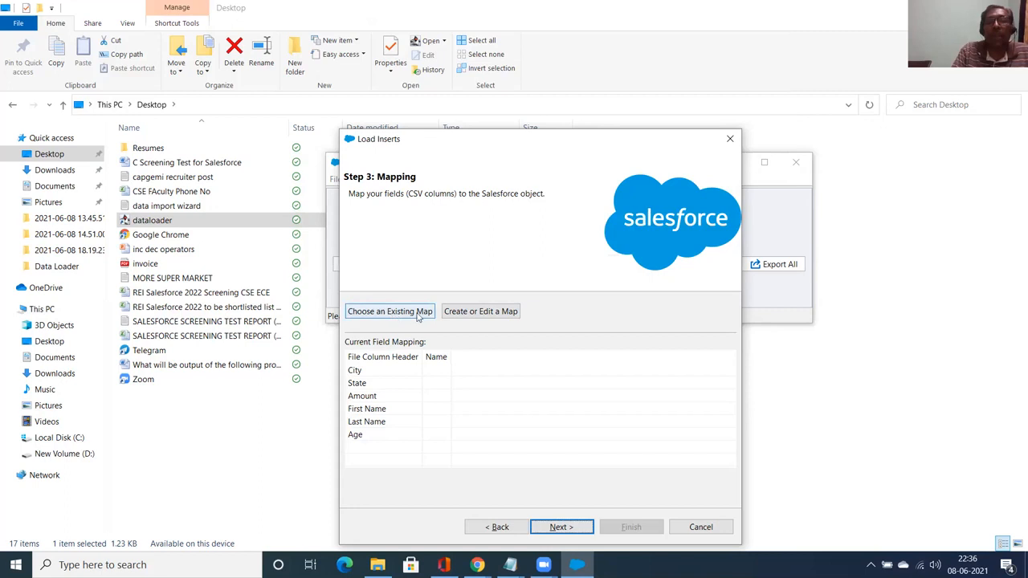
click(482, 312)
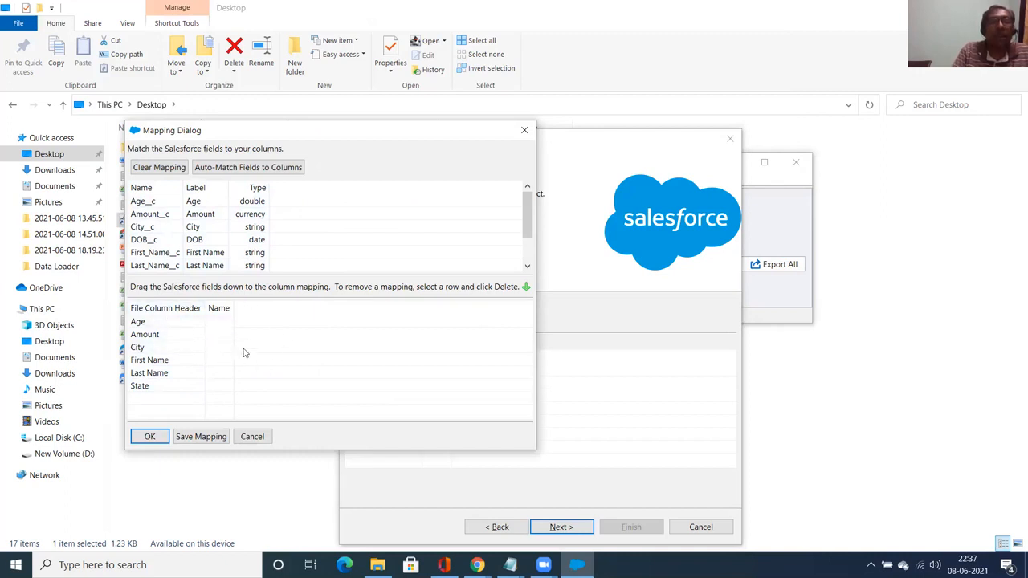
drag(165, 202, 209, 327)
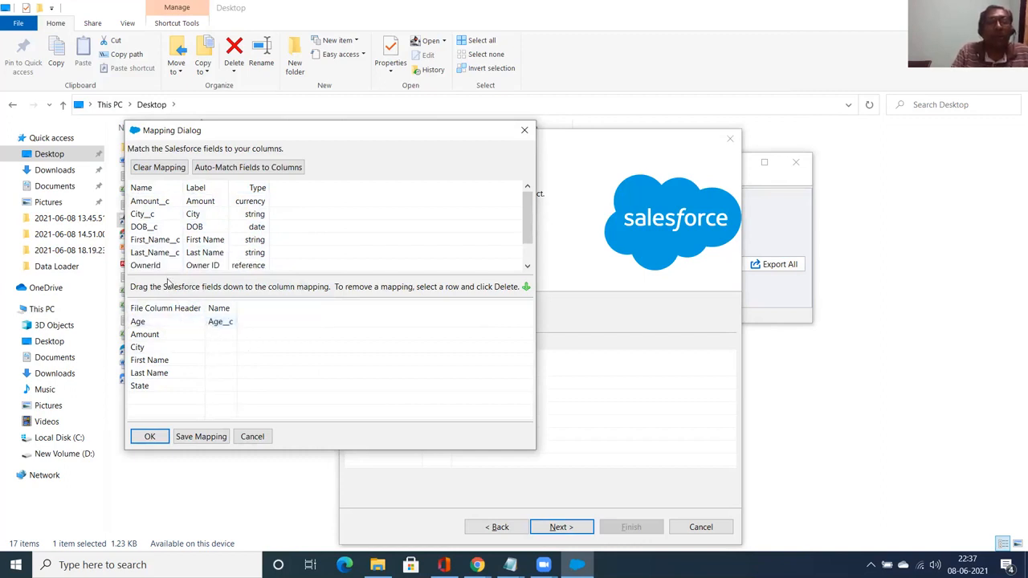
drag(161, 201, 236, 341)
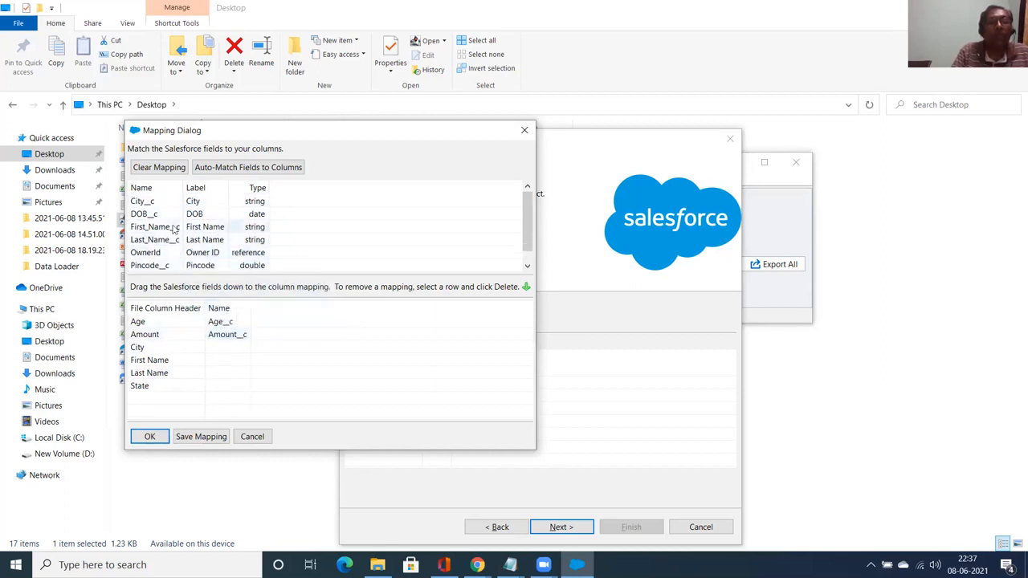
drag(148, 204, 222, 357)
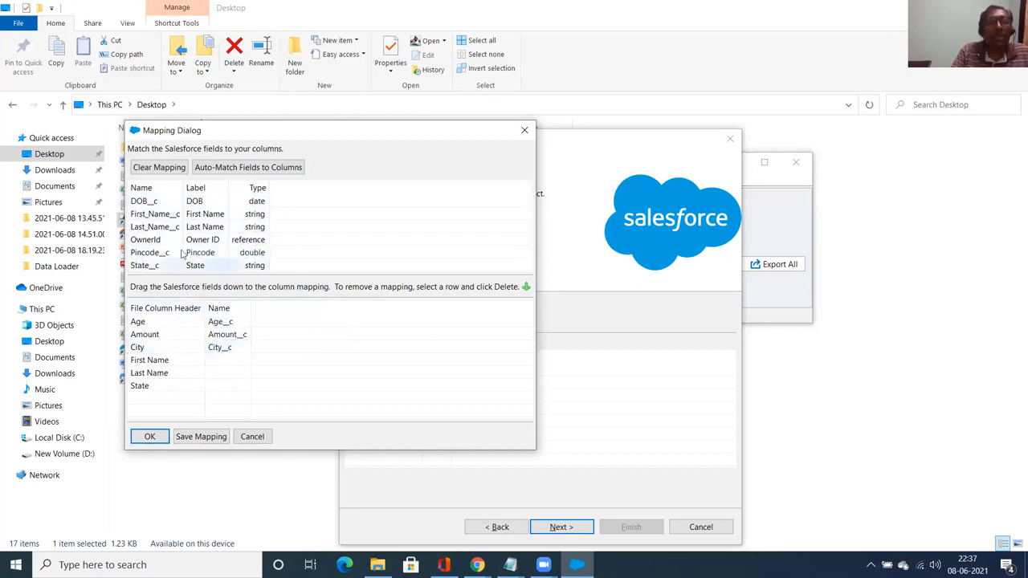
drag(166, 215, 234, 369)
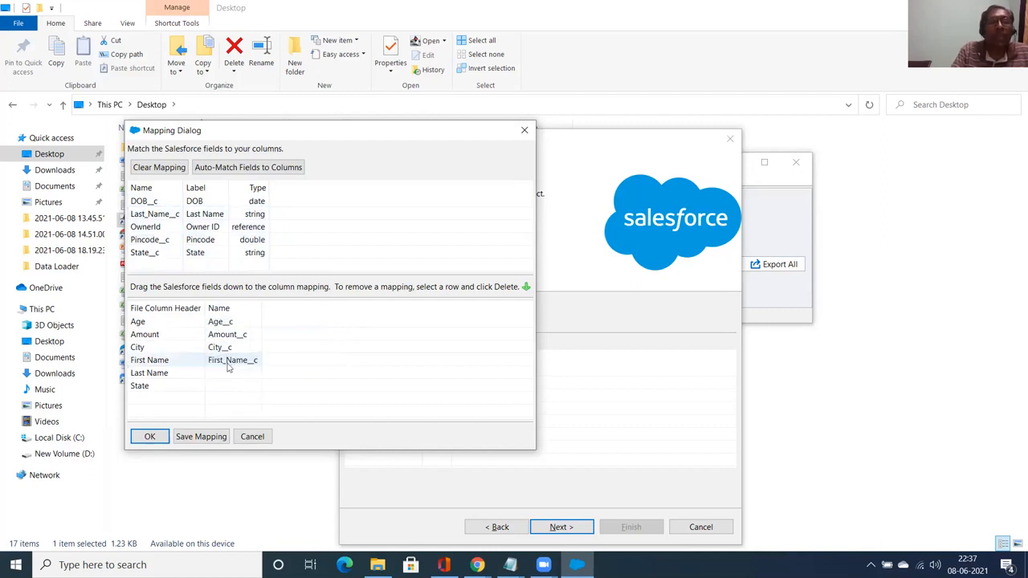
drag(169, 215, 238, 374)
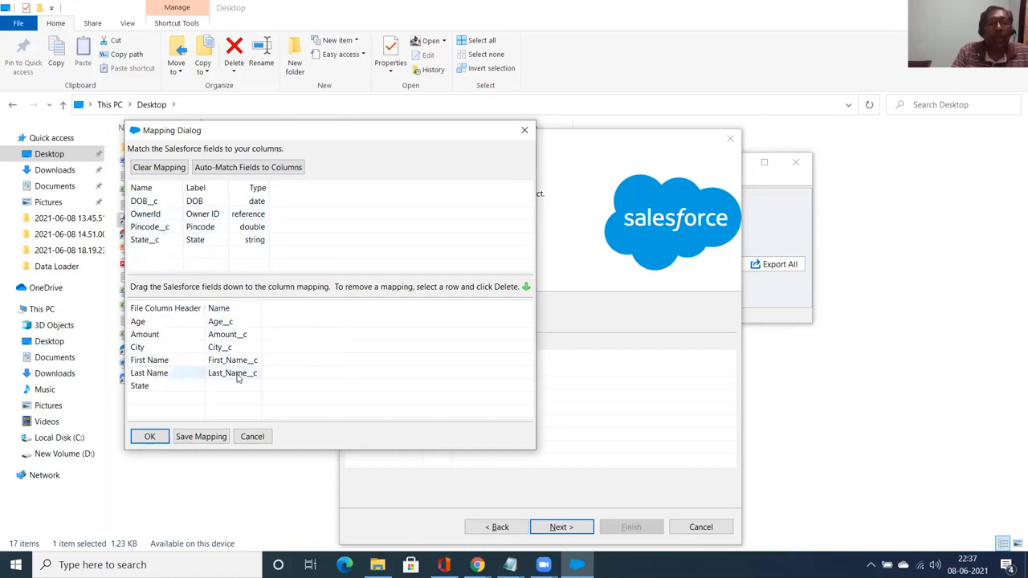
drag(144, 240, 221, 387)
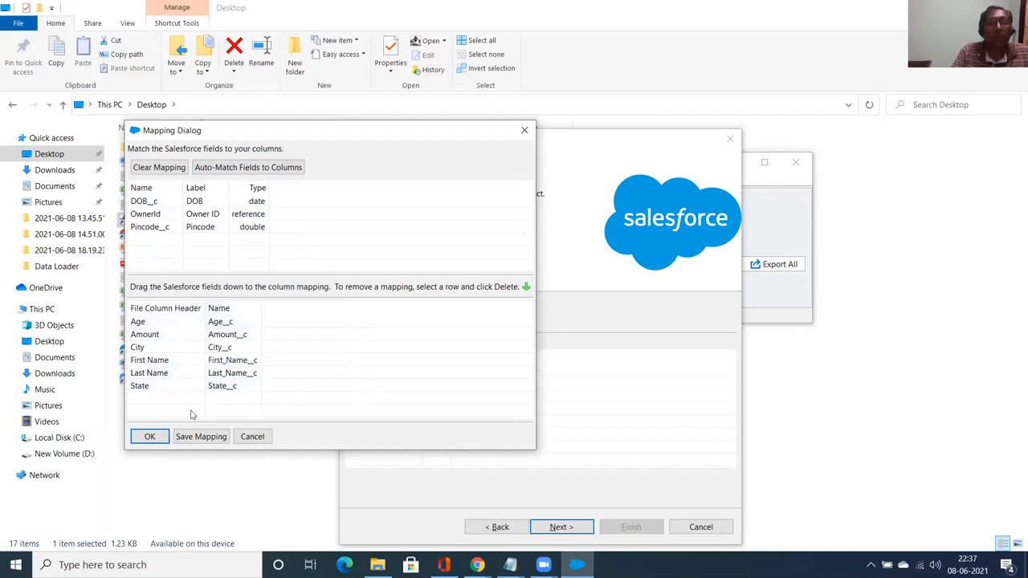
click(150, 436)
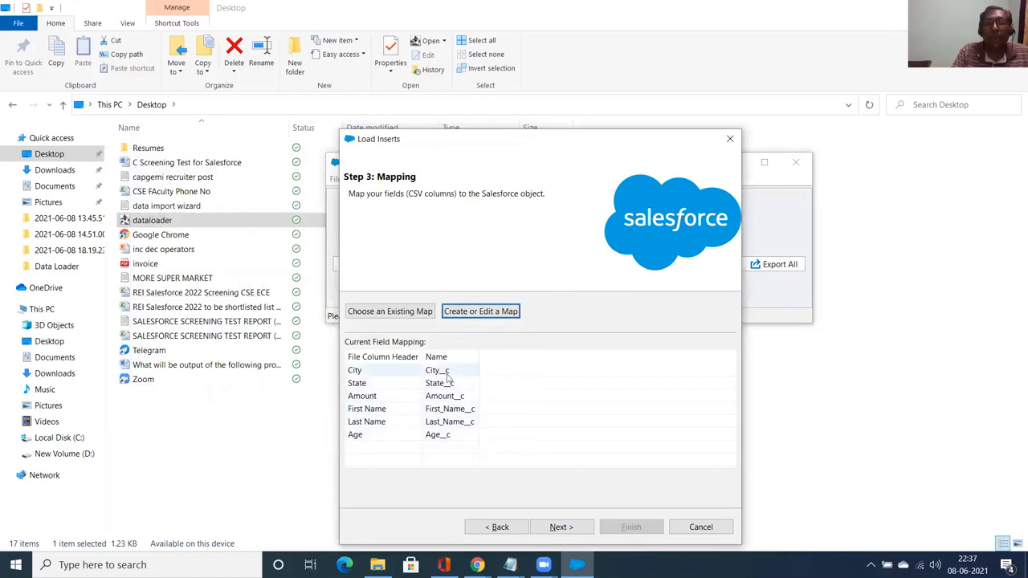
- Set the directory for success and error files to D:\Salesforce\Data Loader
click(561, 526)
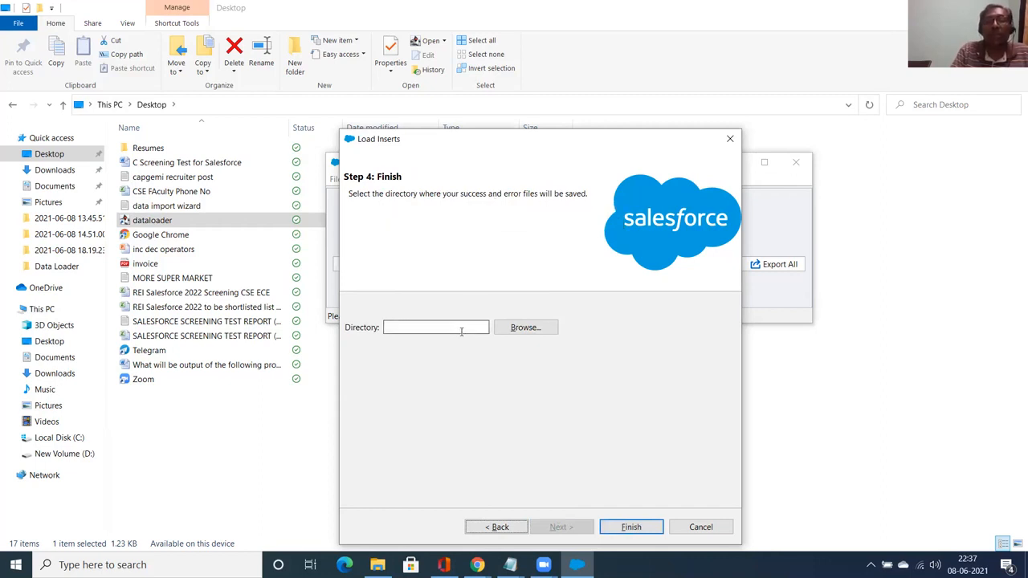
click(522, 330)
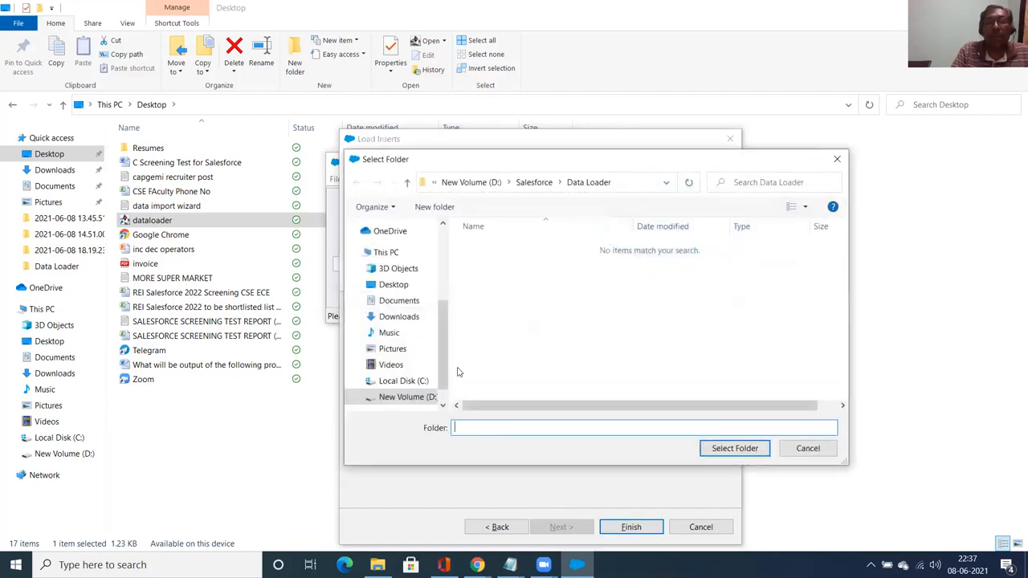
scroll(418, 381, down, 1)
click(408, 375)
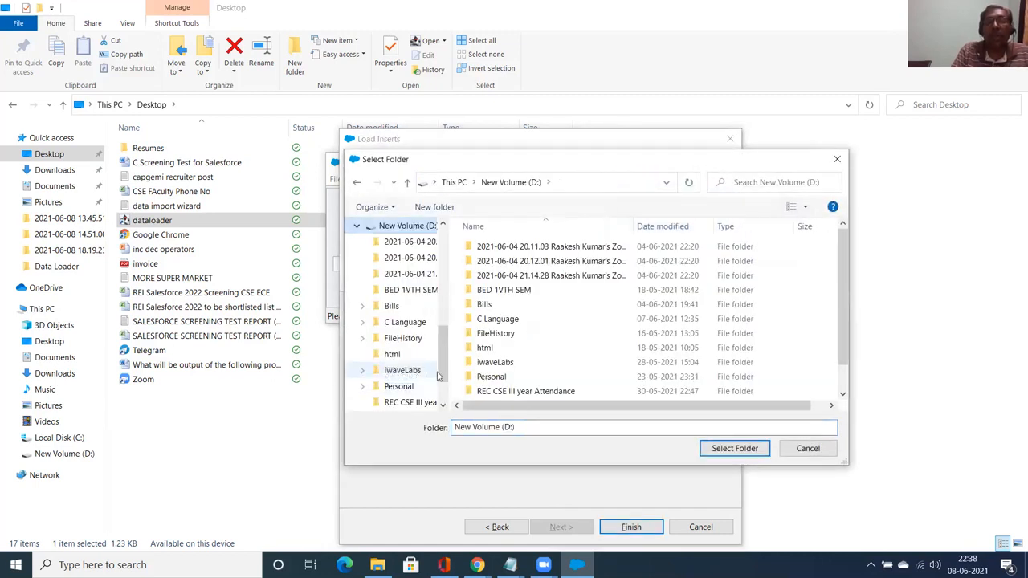
scroll(526, 342, down, 1)
double_click(518, 382)
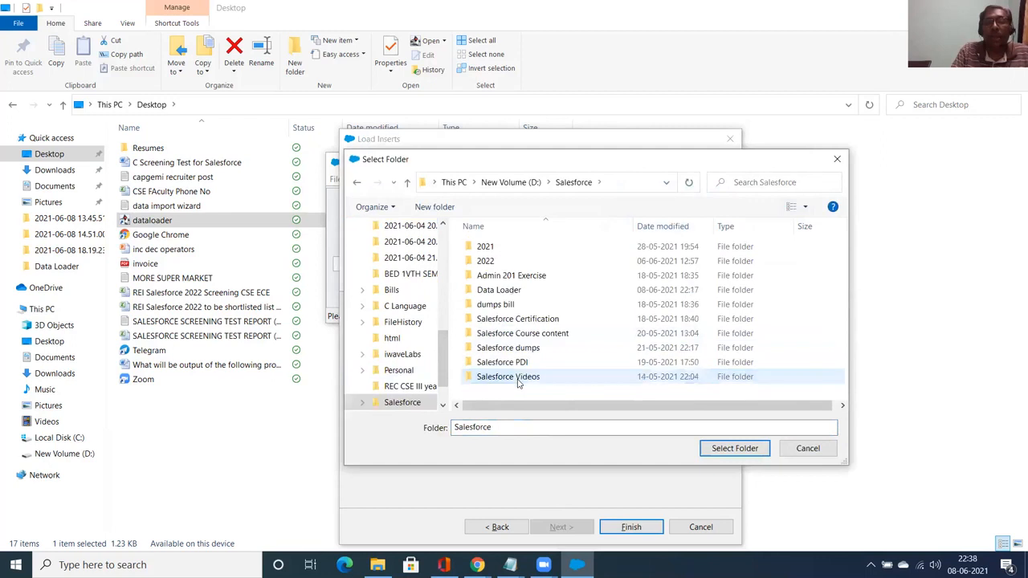
double_click(508, 292)
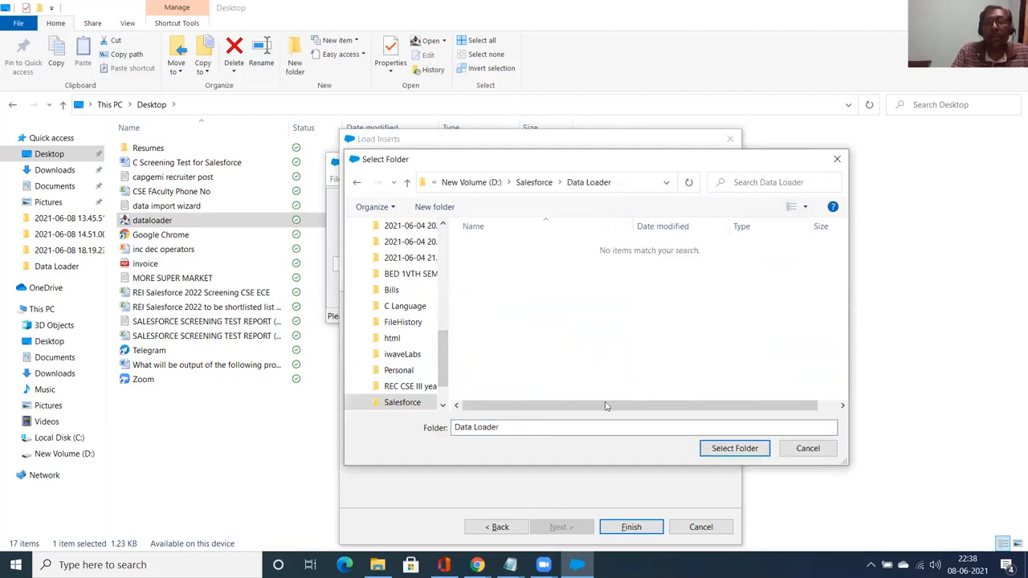
click(705, 450)
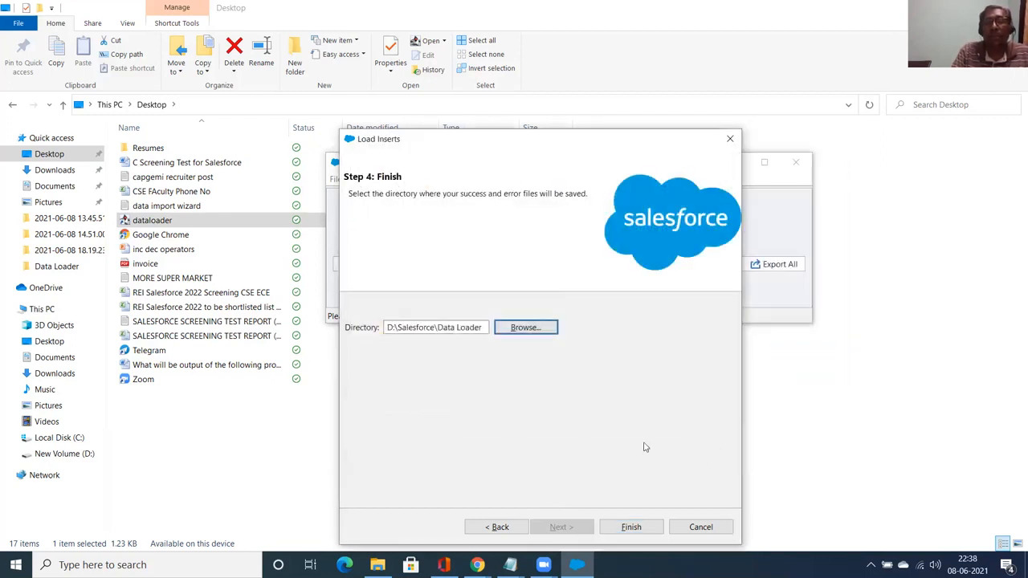
- Finish the wizard and confirm inserting the new records
click(631, 528)
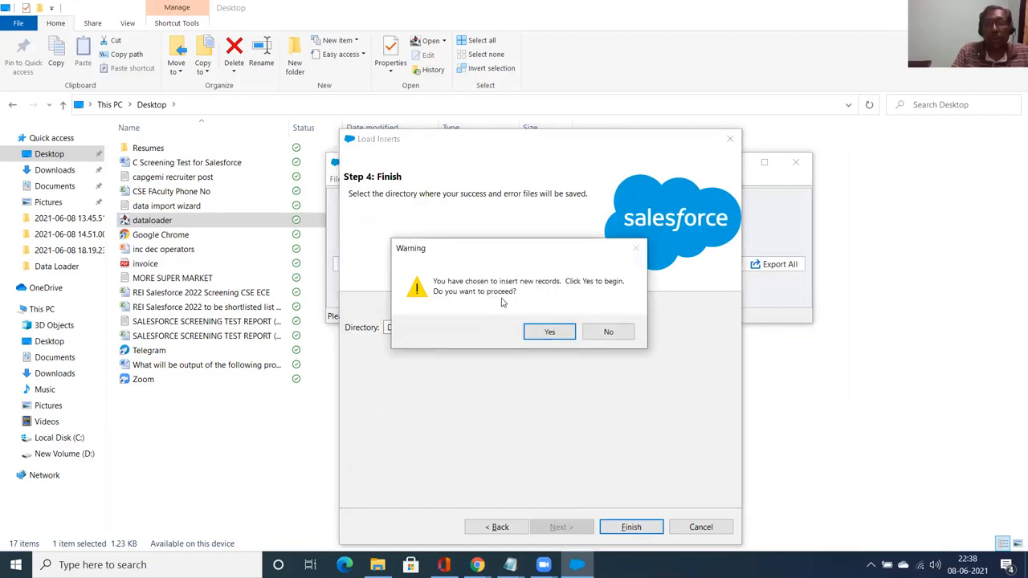
click(546, 331)
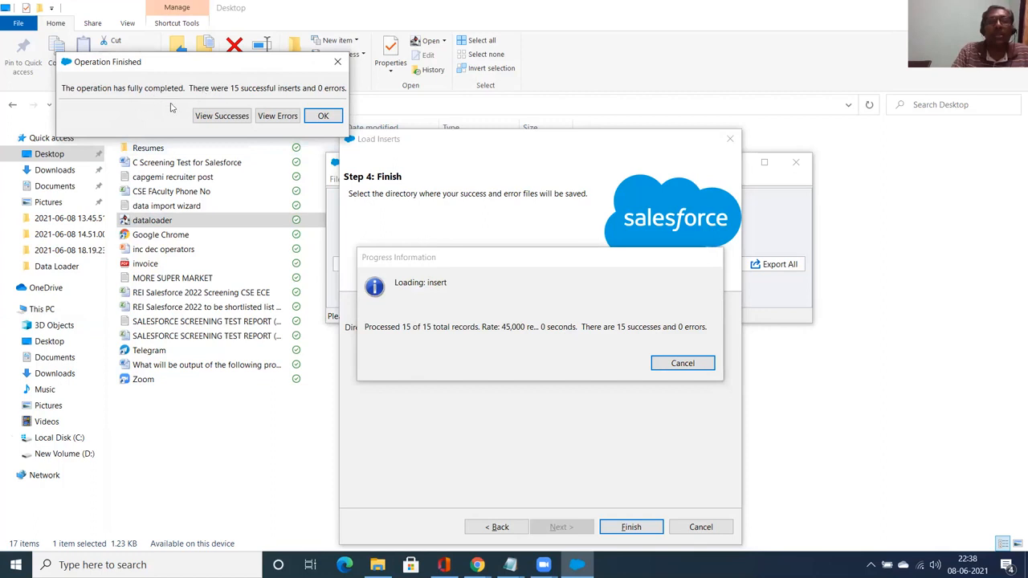
- Open the success file to review the inserted records with their new IDs, then close it and dismiss the completion dialog
click(222, 116)
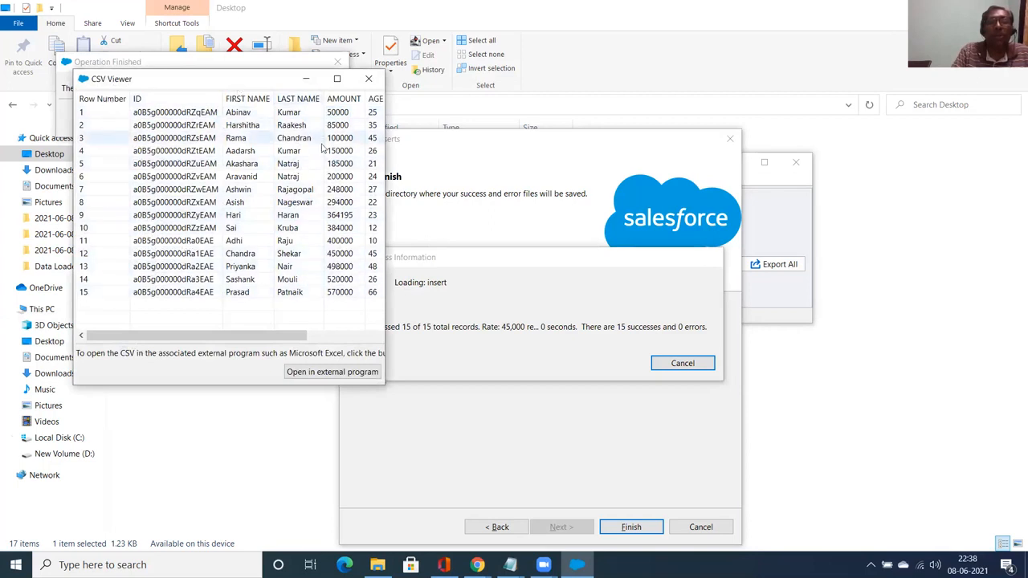
click(337, 78)
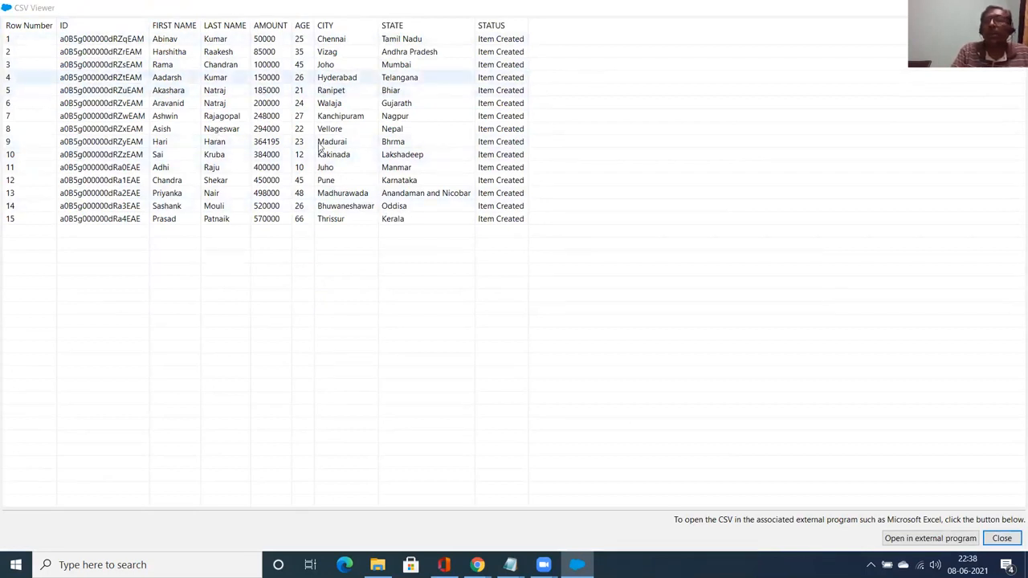
click(980, 8)
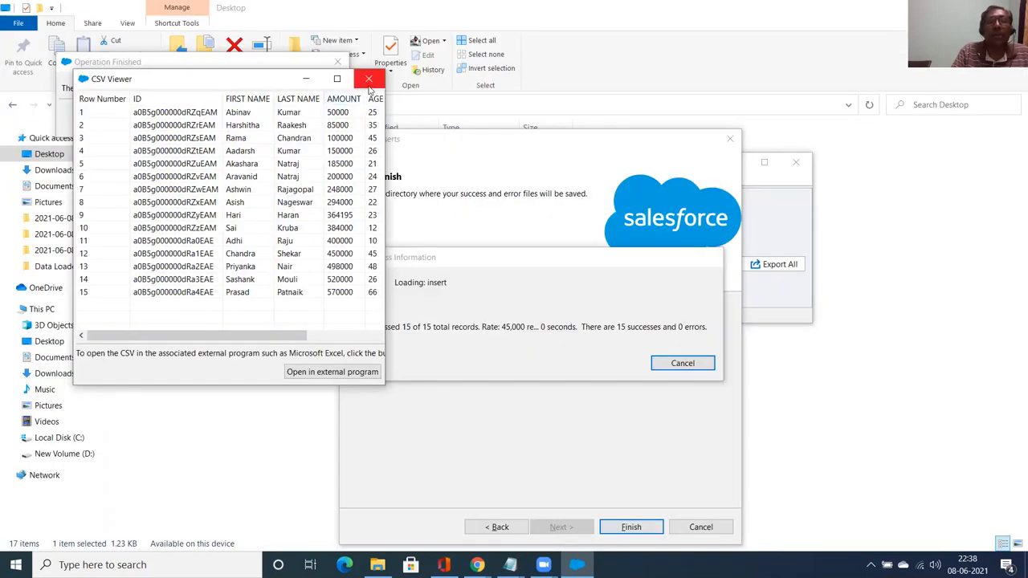
click(370, 85)
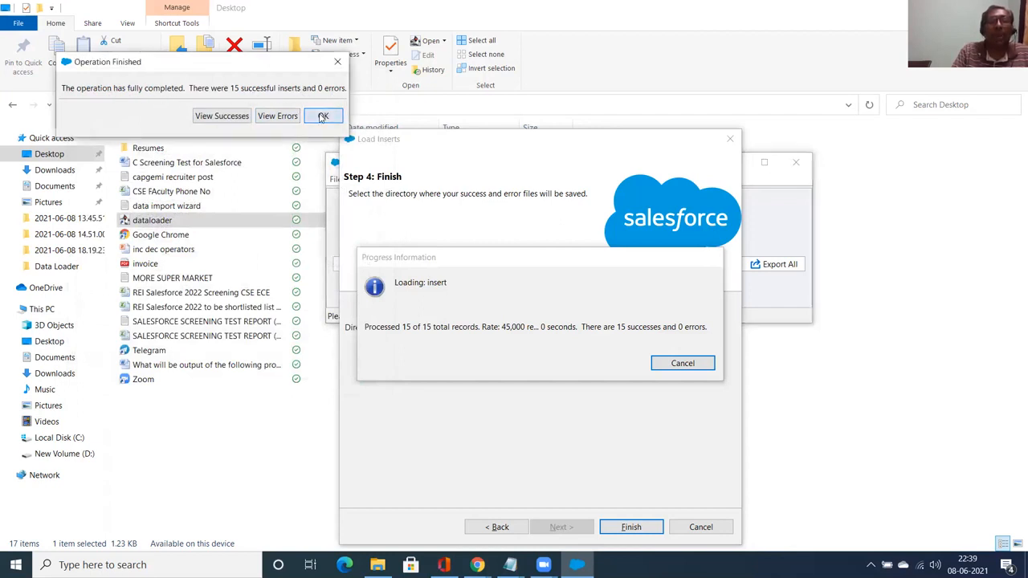
click(323, 116)
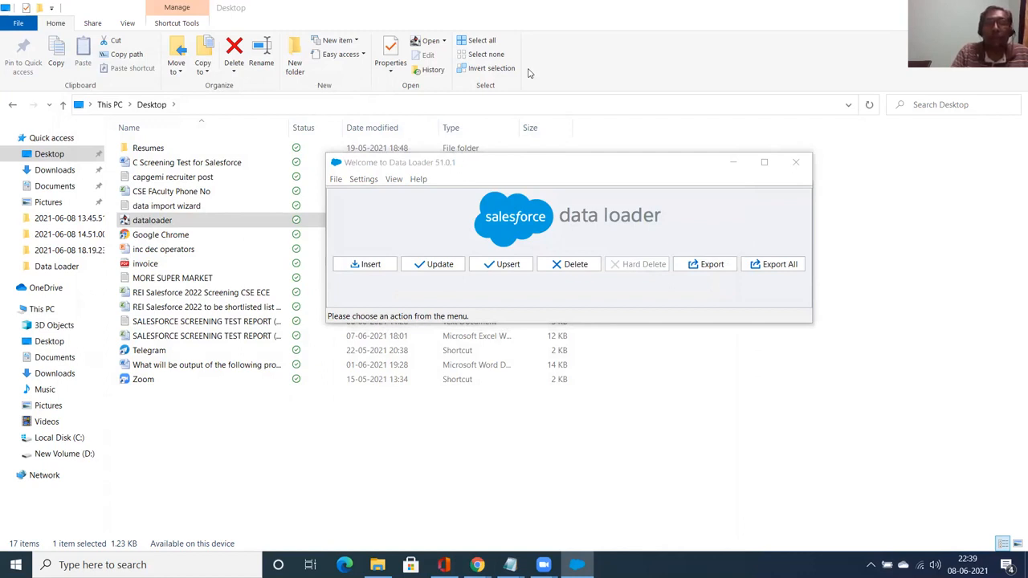
- Switch to the browser's Salesforce login tab and go to login.salesforce.com
mouse_move(477, 565)
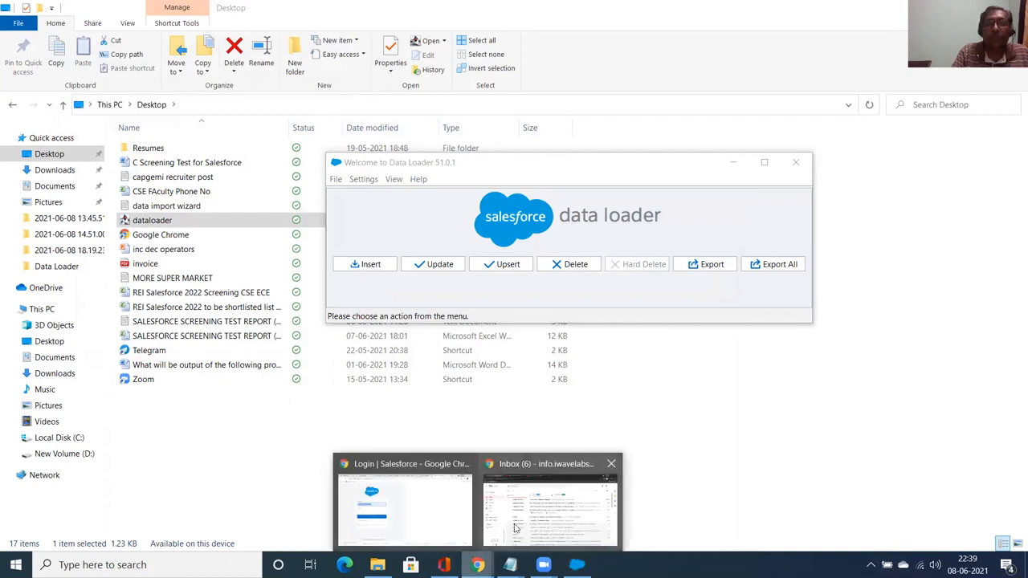
click(424, 526)
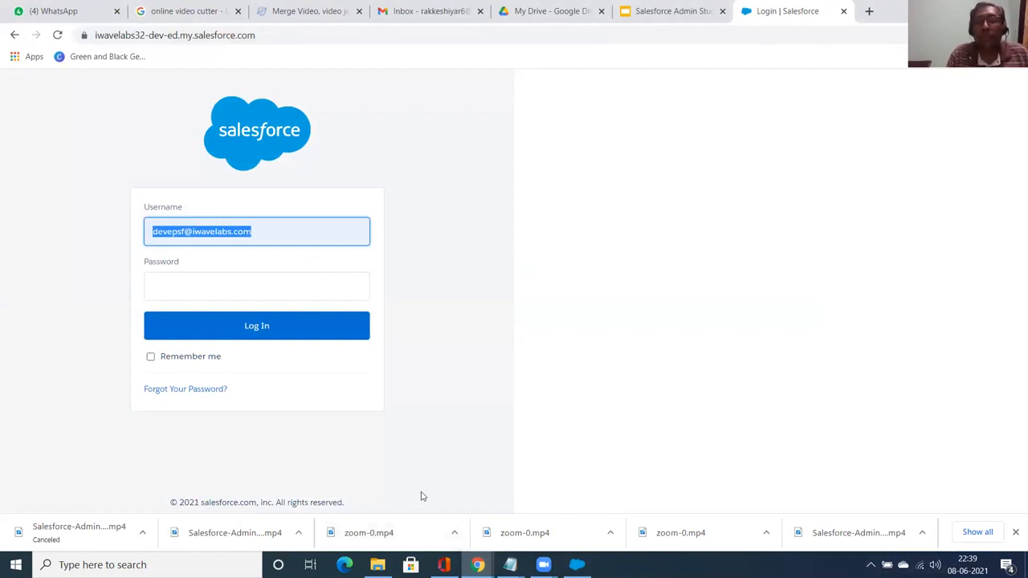
key(alt+Tab)
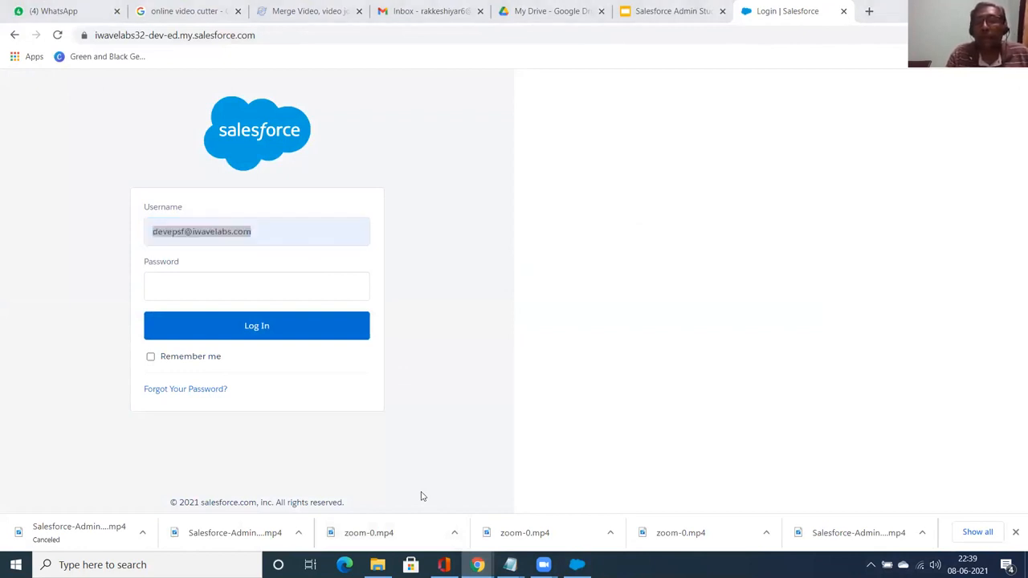
click(771, 474)
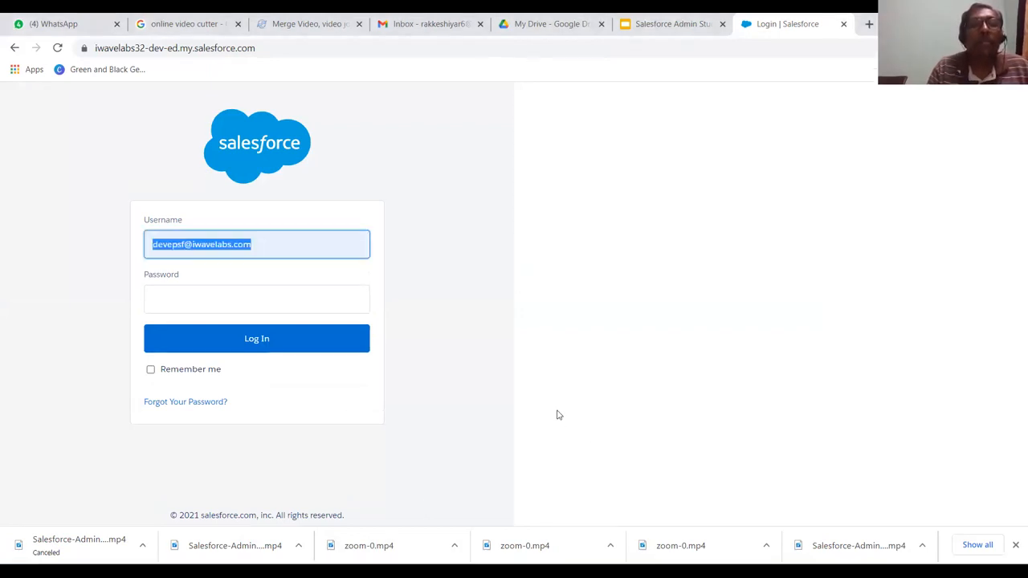
click(519, 369)
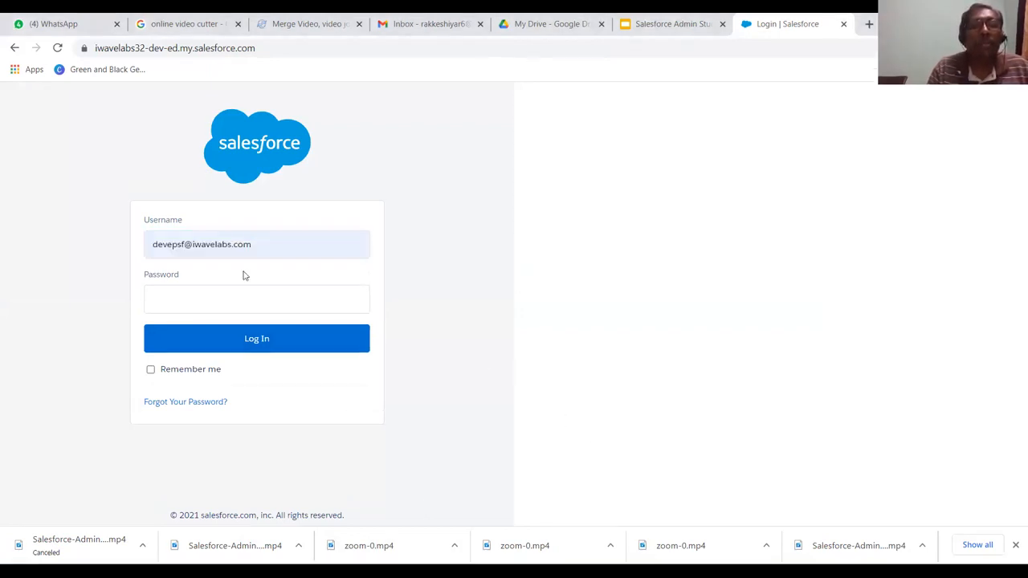
click(268, 244)
click(226, 299)
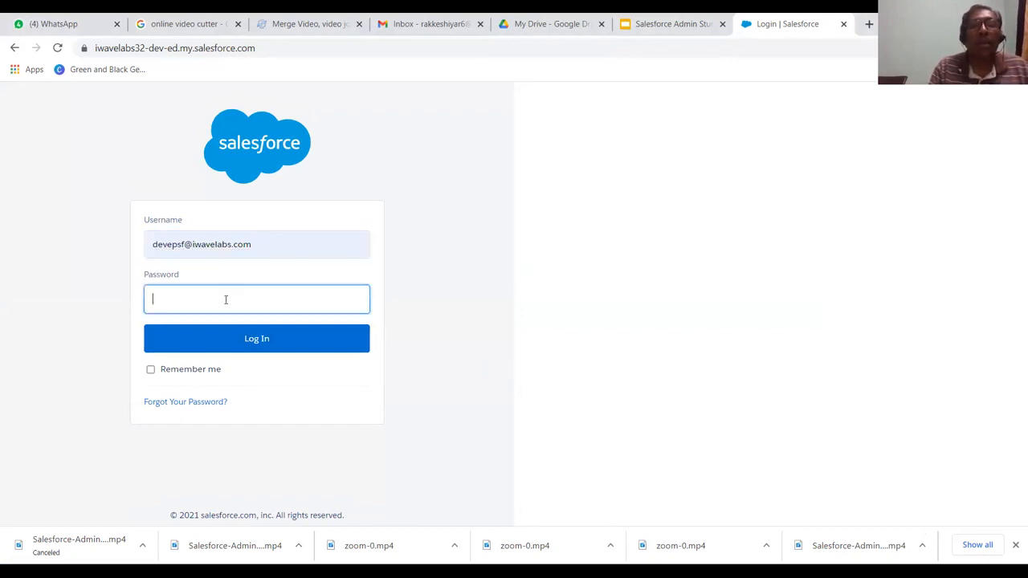
click(257, 60)
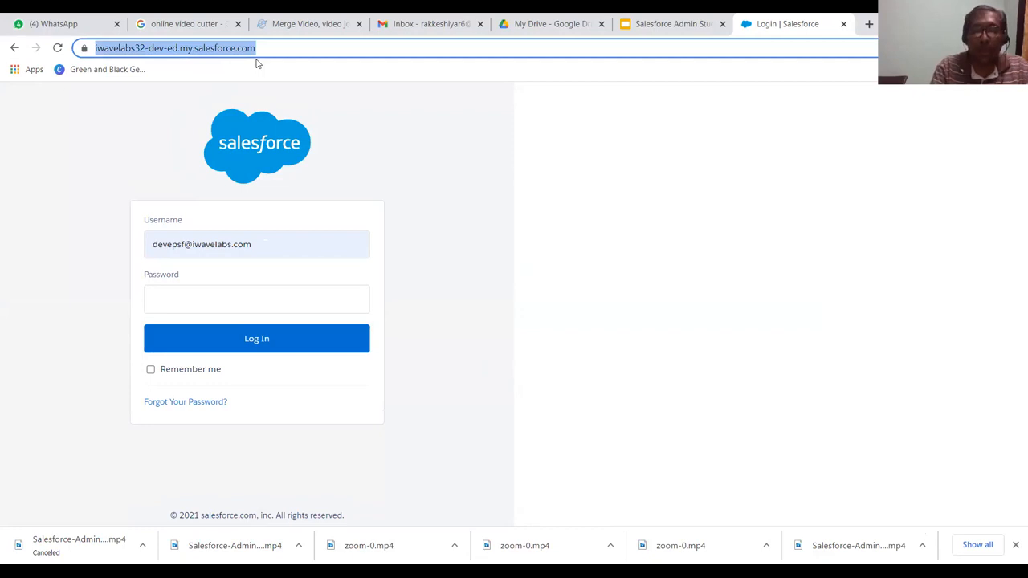
text(login)
key(Return)
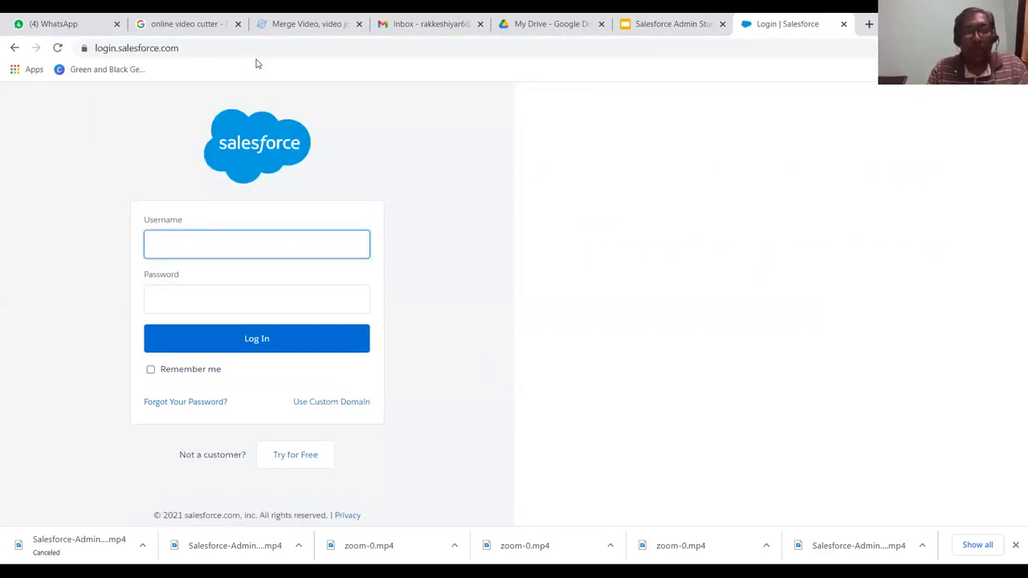
- Choose the saved username, enter the account password and log in to Salesforce
text(d)
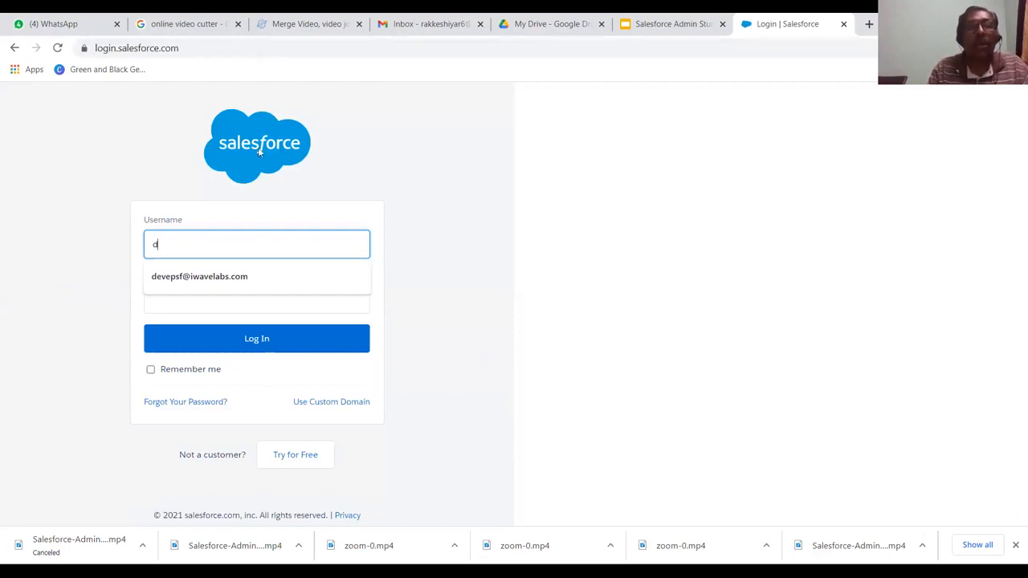
click(211, 282)
click(207, 304)
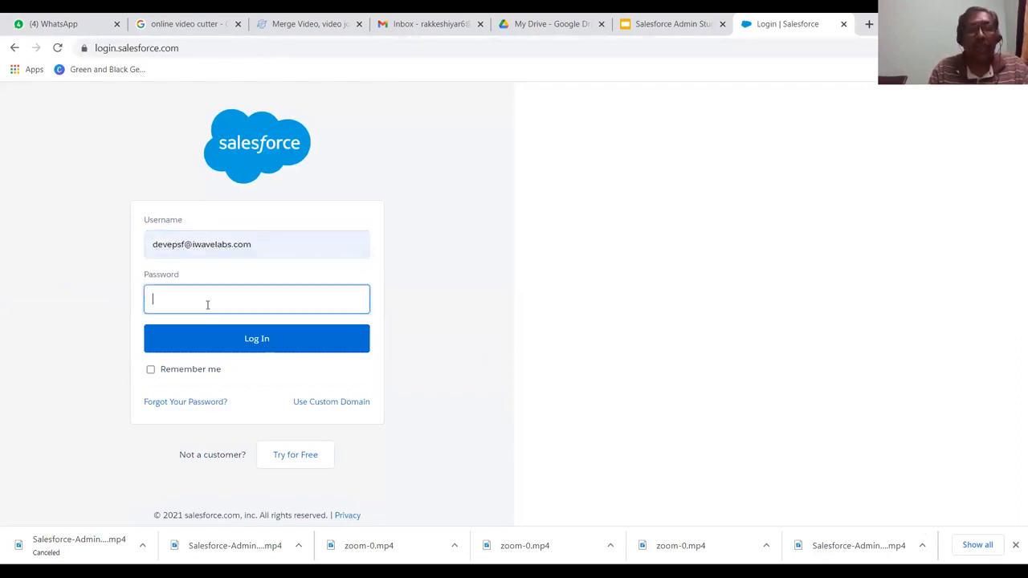
text(•)
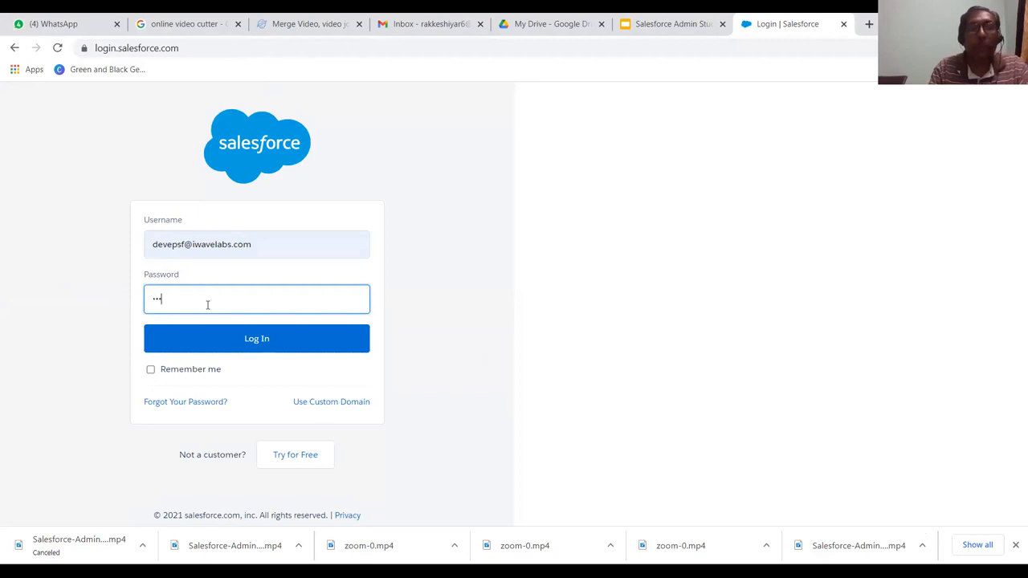
text(••••••••)
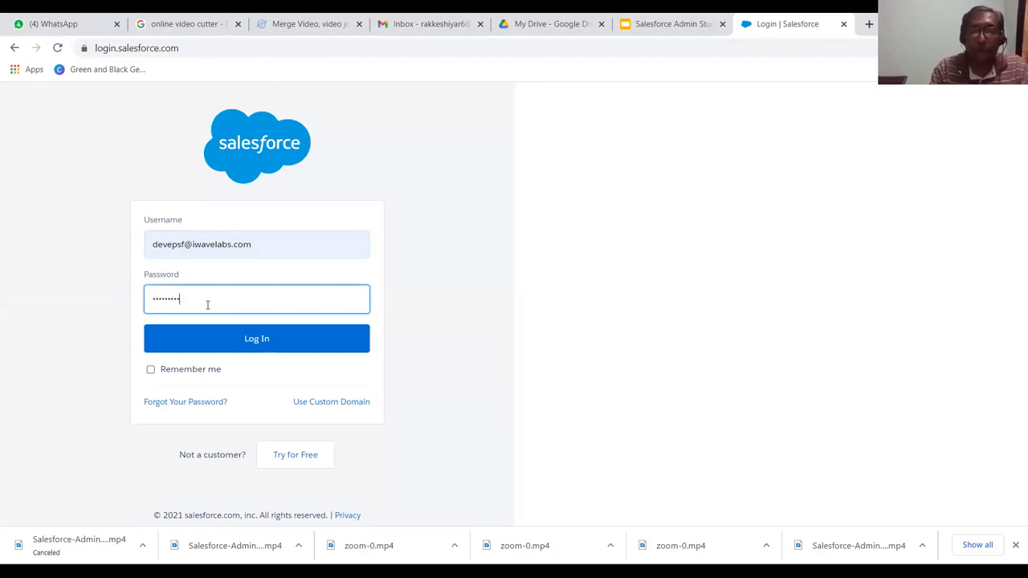
click(230, 338)
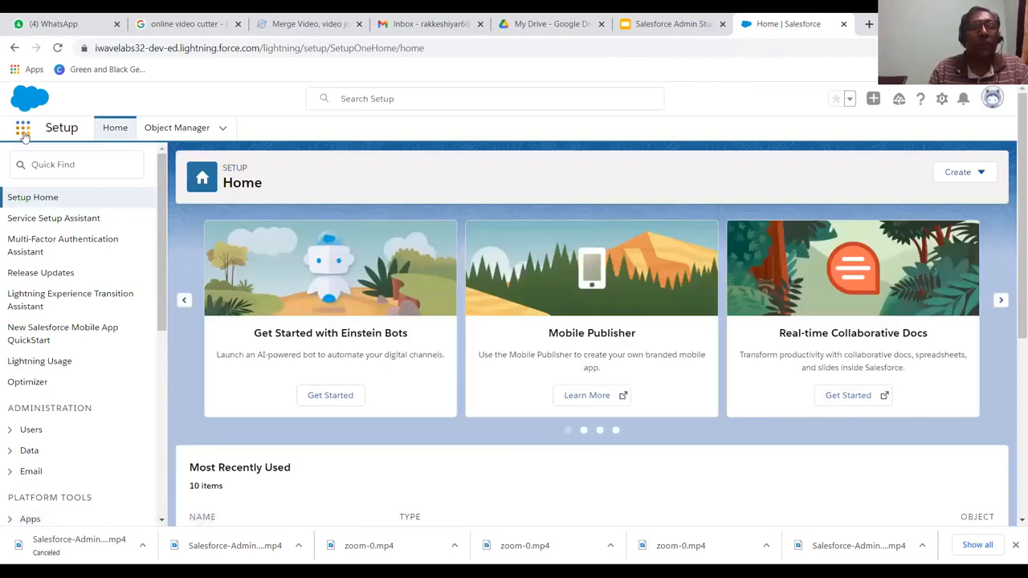
- Search the app launcher for Rec and open the Recruitment App
click(23, 131)
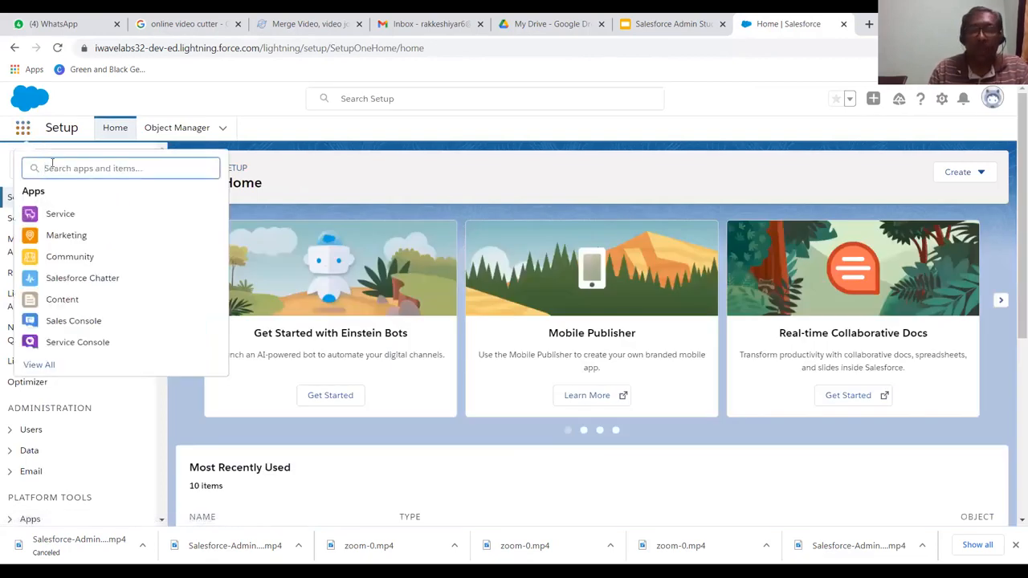
text(Rec)
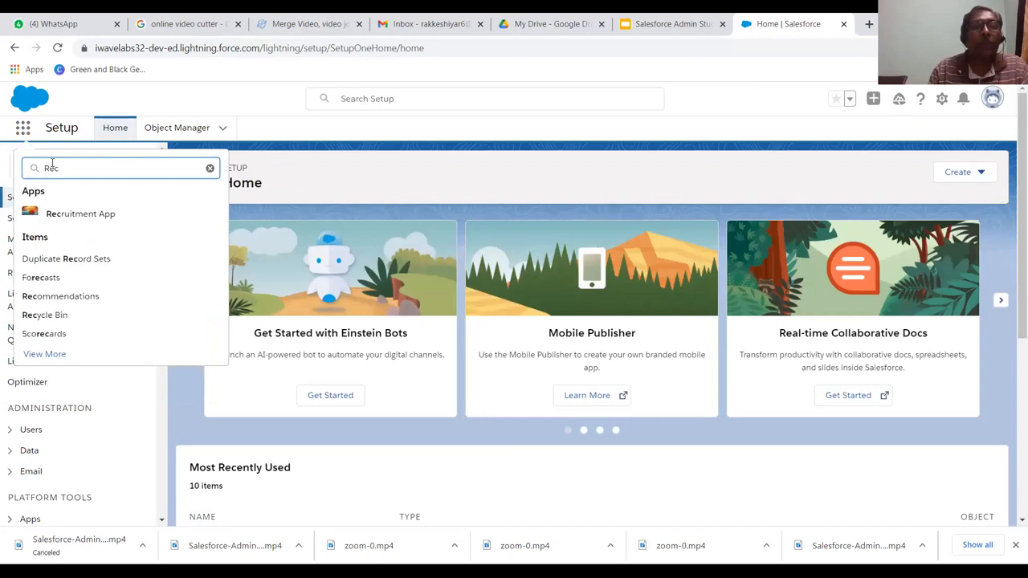
click(73, 218)
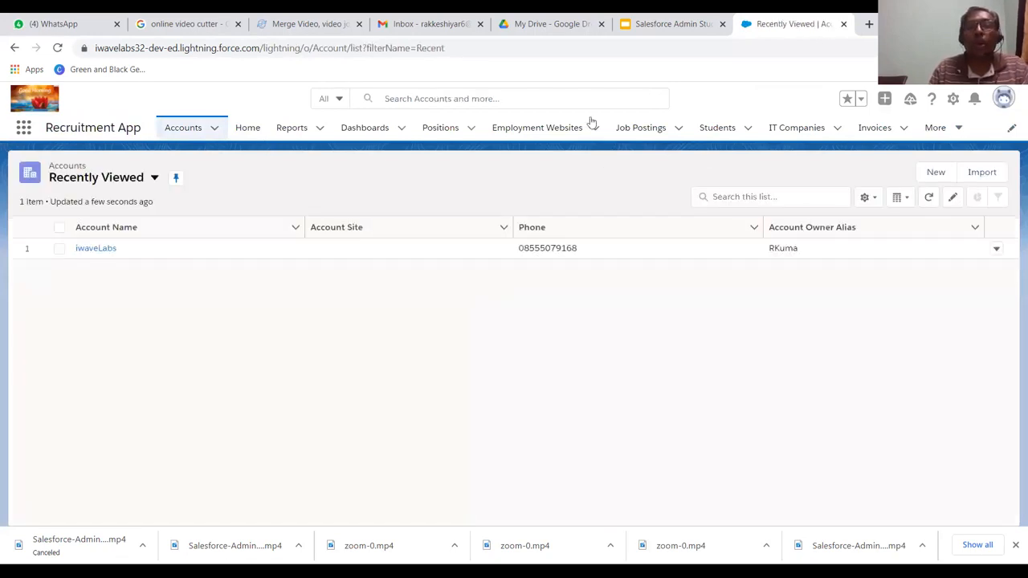
- Open the Customers tab and switch to the All list view to check the inserted customer records
click(936, 131)
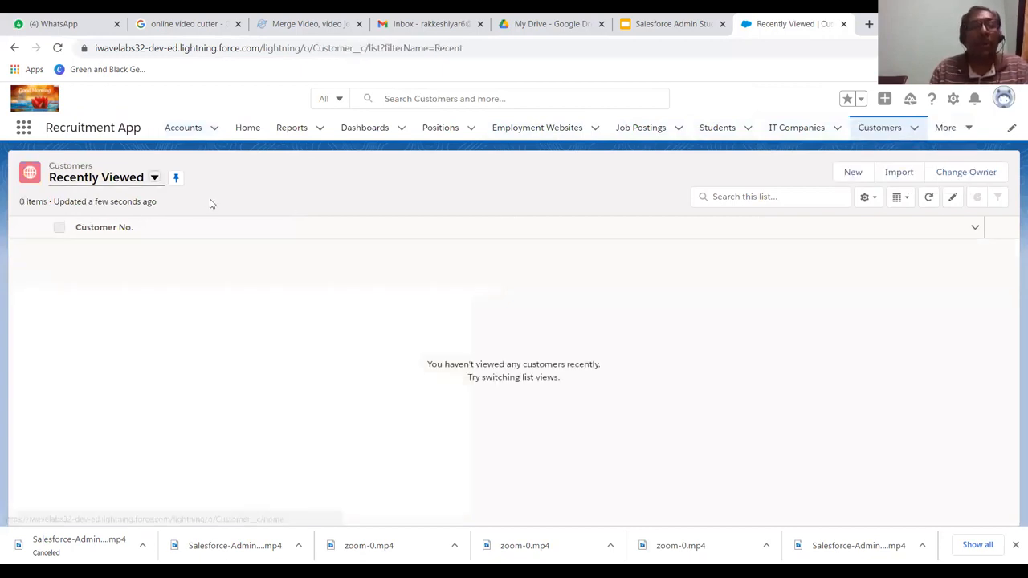
click(152, 178)
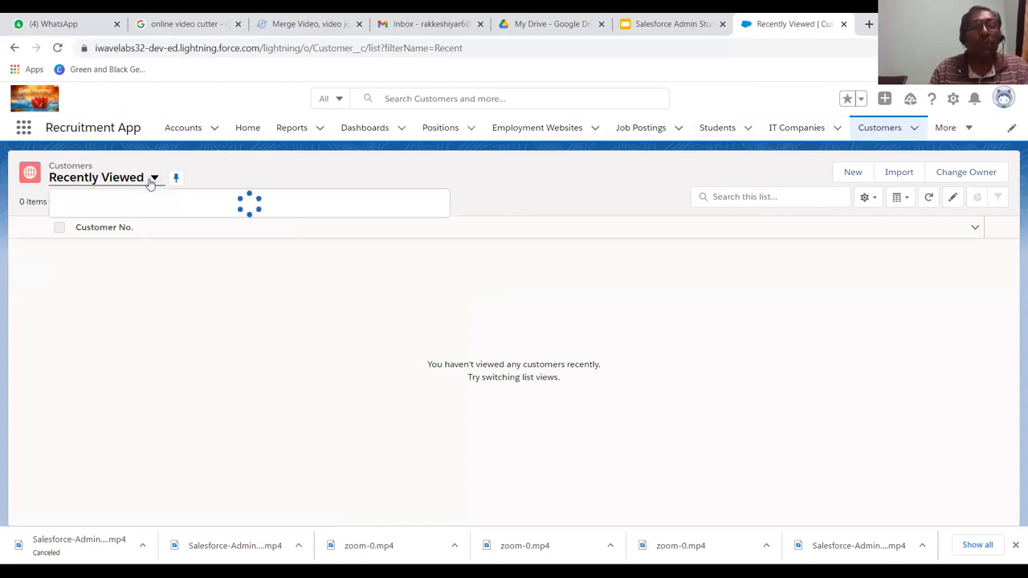
click(120, 224)
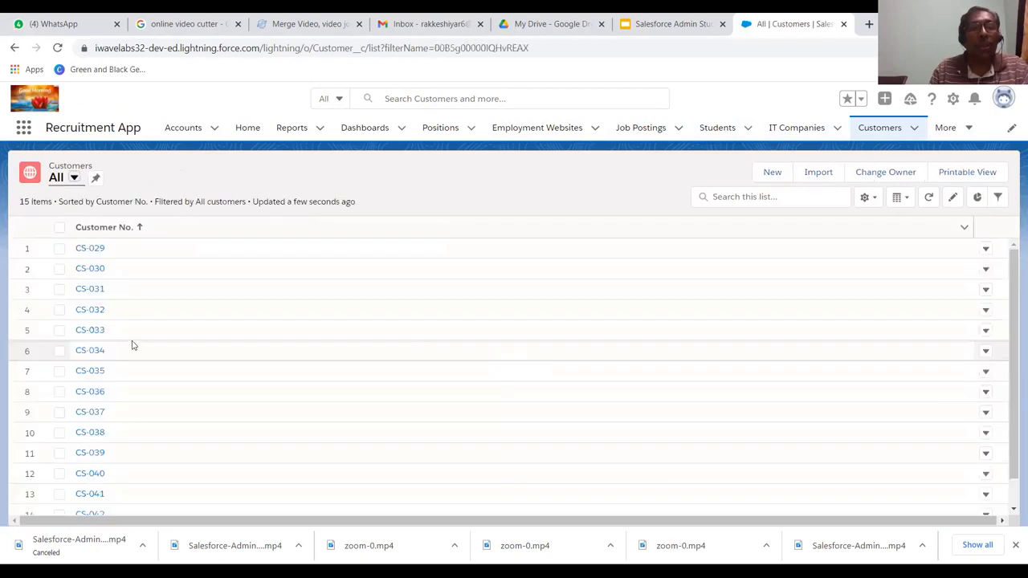
scroll(135, 353, down, 1)
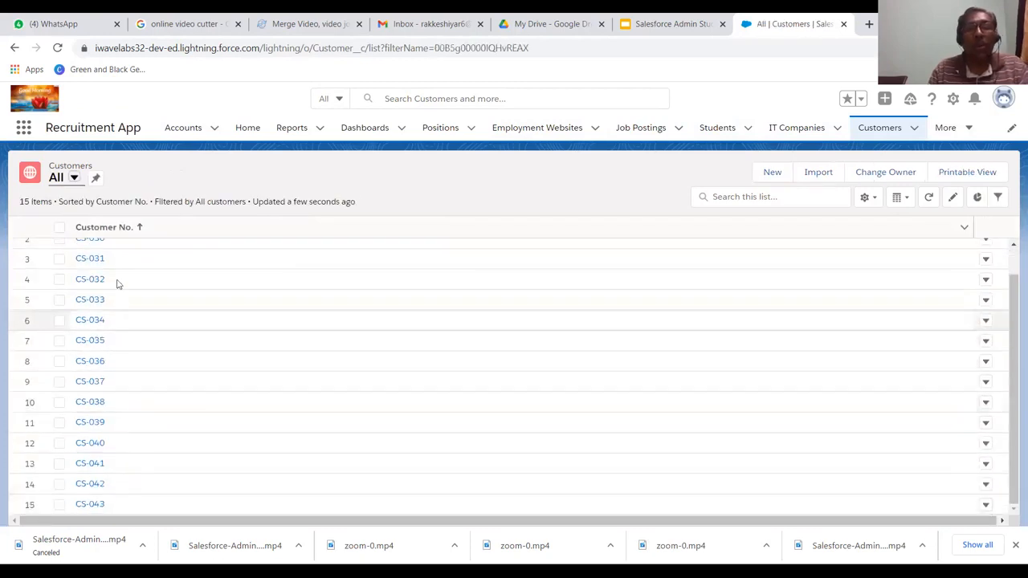
scroll(120, 442, up, 1)
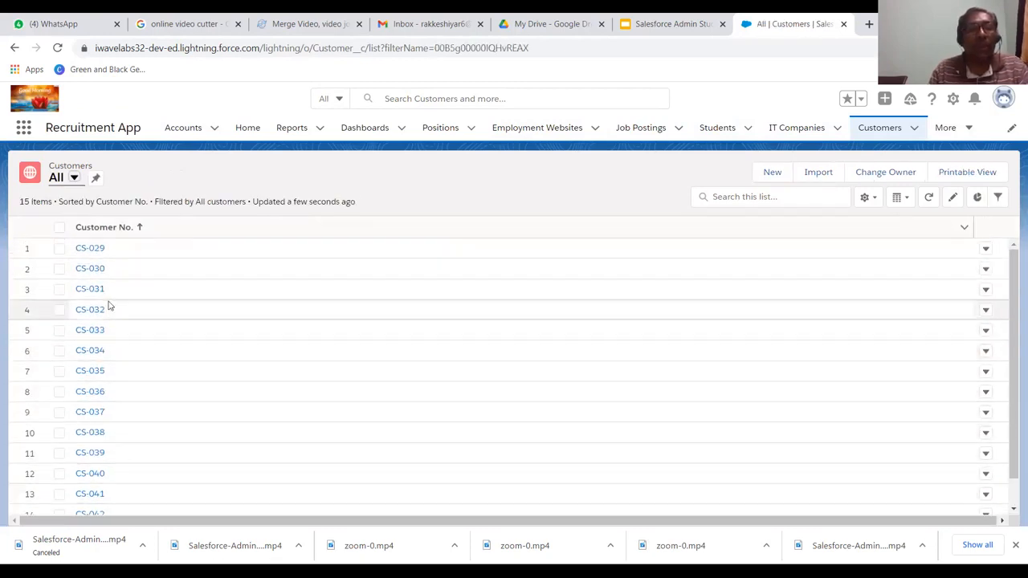
scroll(108, 313, down, 1)
scroll(150, 437, up, 1)
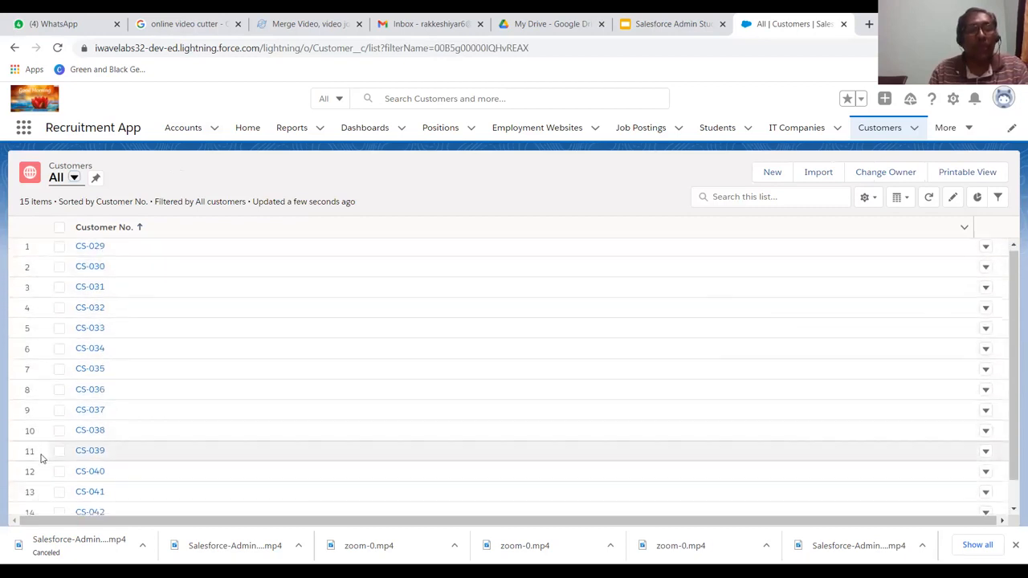
scroll(41, 466, down, 1)
scroll(56, 458, up, 1)
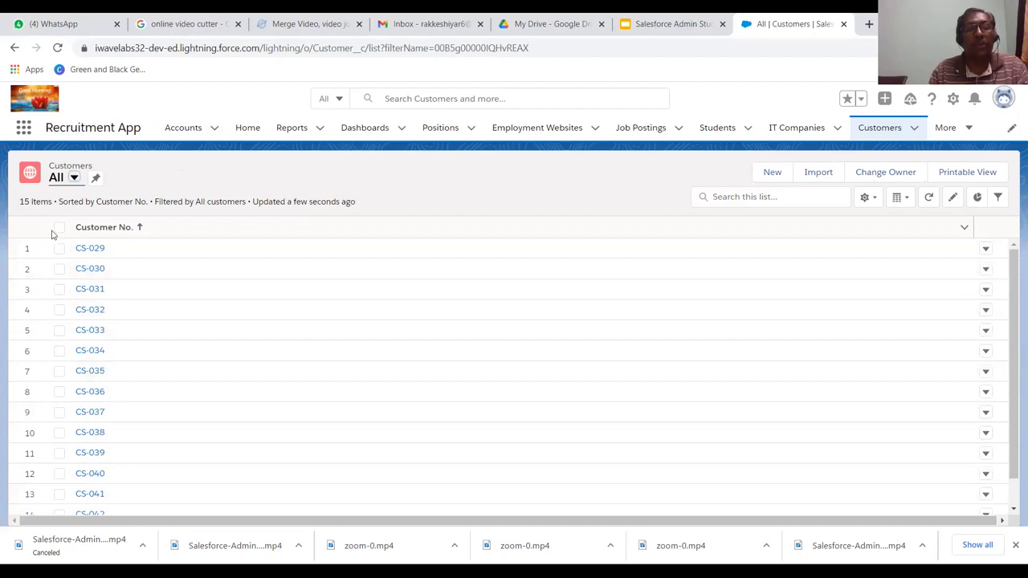